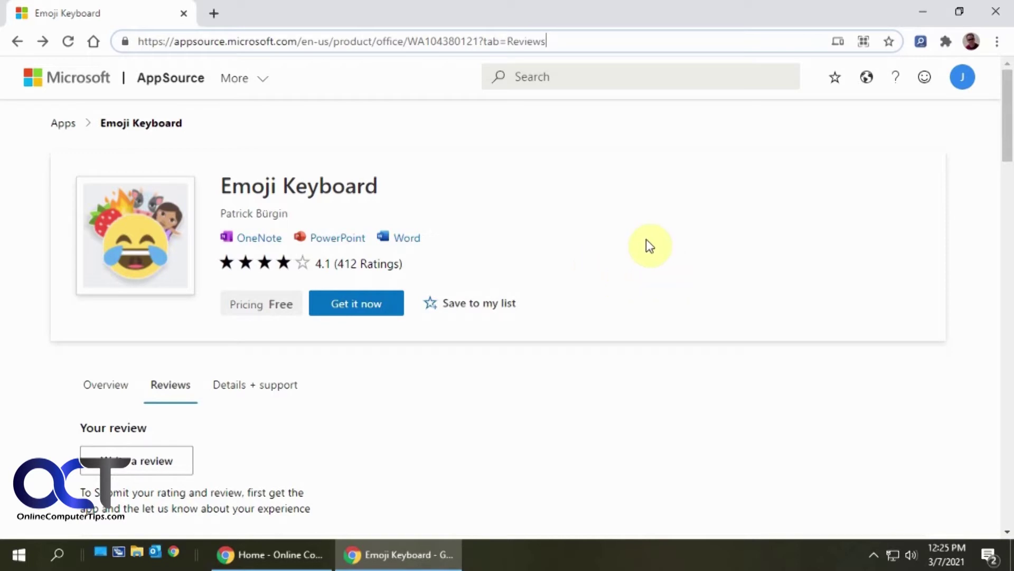
Start getting the Emoji Keyboard add-in from AppSource and accept its terms
click(365, 305)
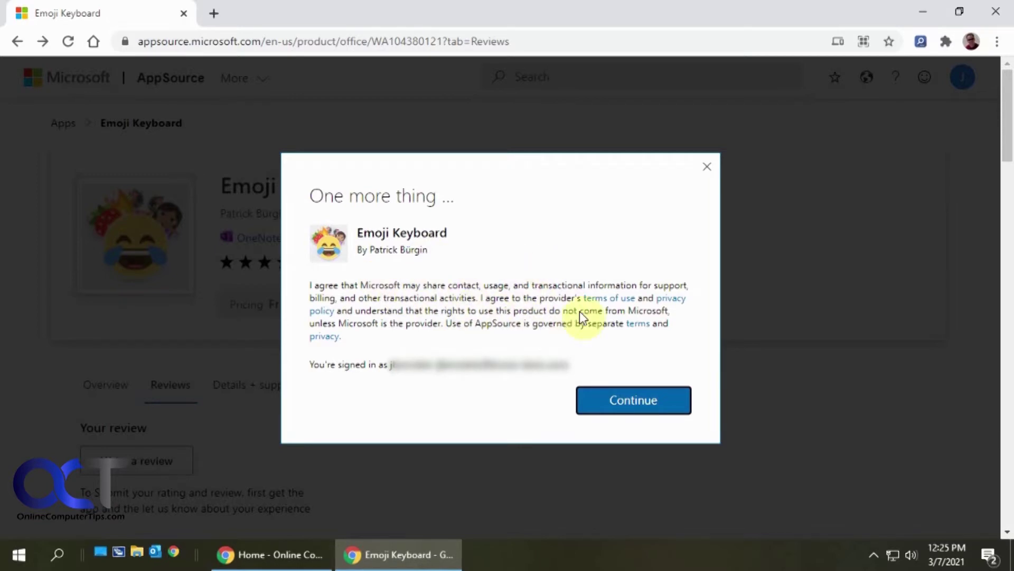
click(634, 403)
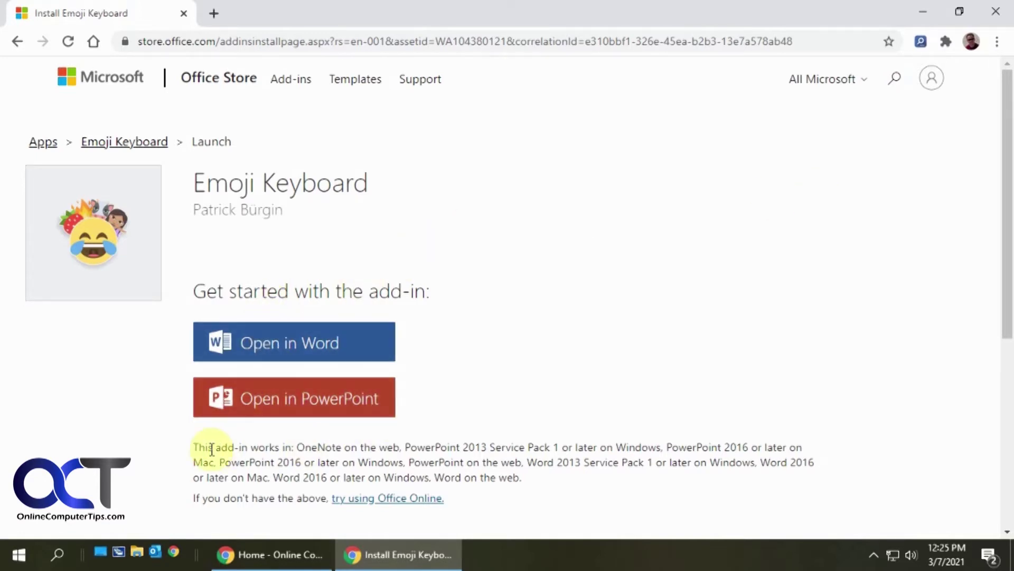
Highlight the list of apps Emoji Keyboard supports on the Office Store page, then clear the selection
drag(299, 449, 400, 448)
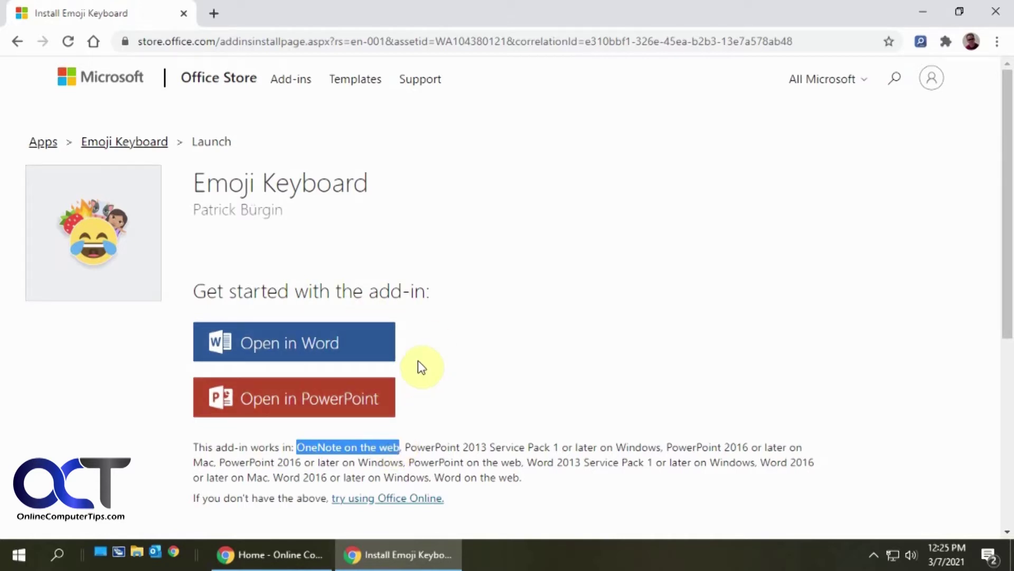
click(444, 369)
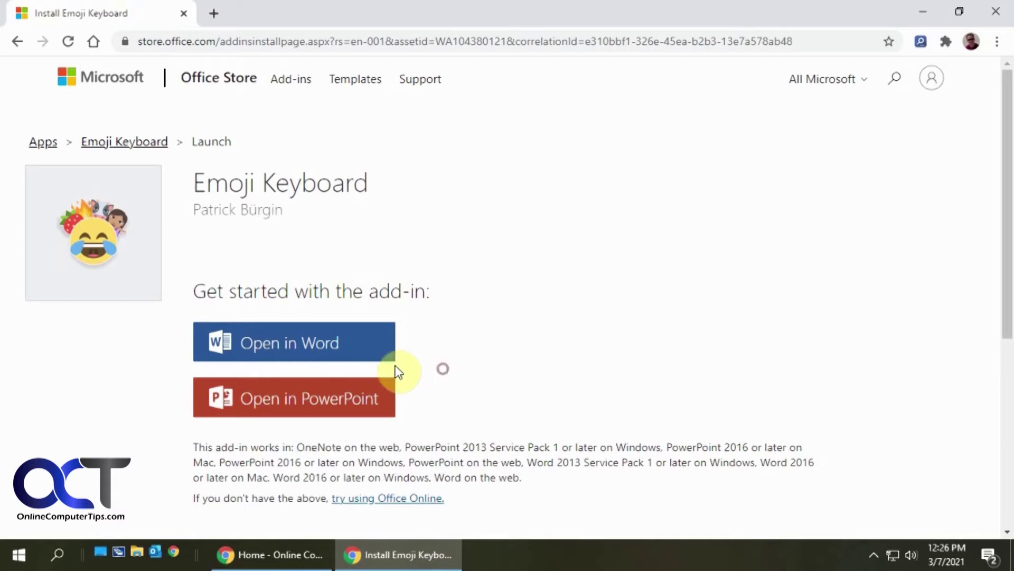
Choose to open the add-in in Word and confirm launching Word from Chrome's prompt
click(296, 349)
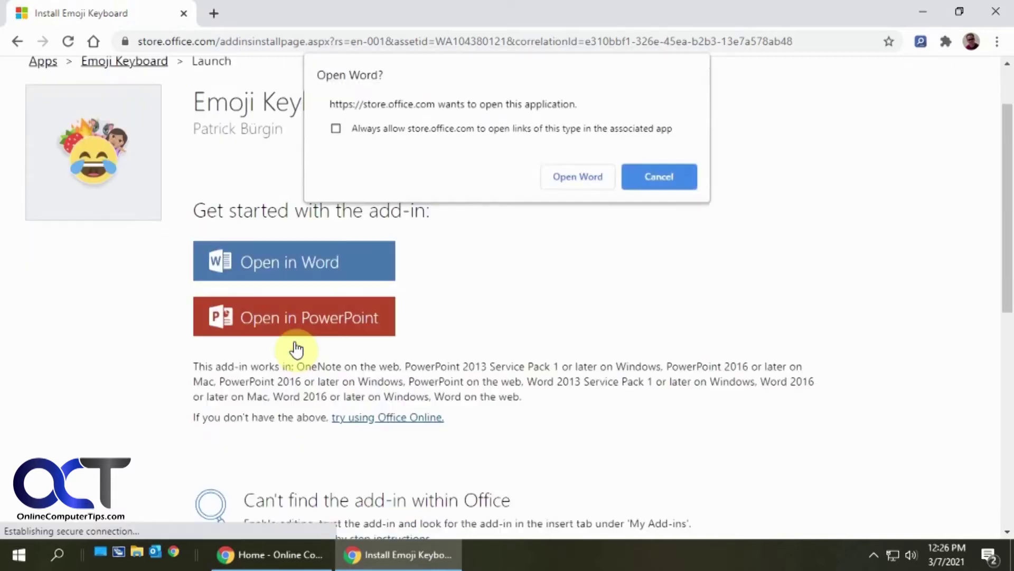
scroll(294, 347, down, 10)
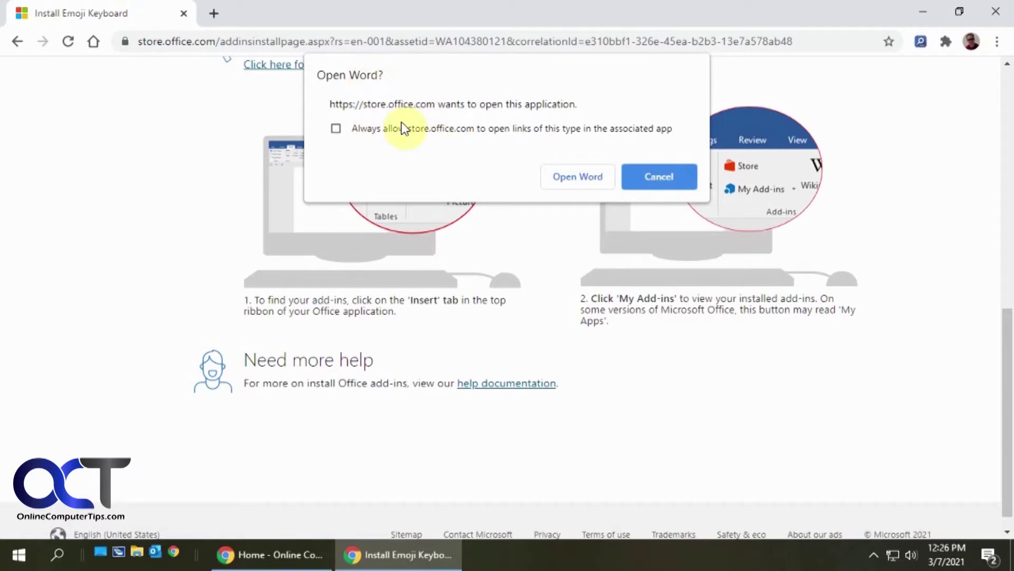
click(579, 176)
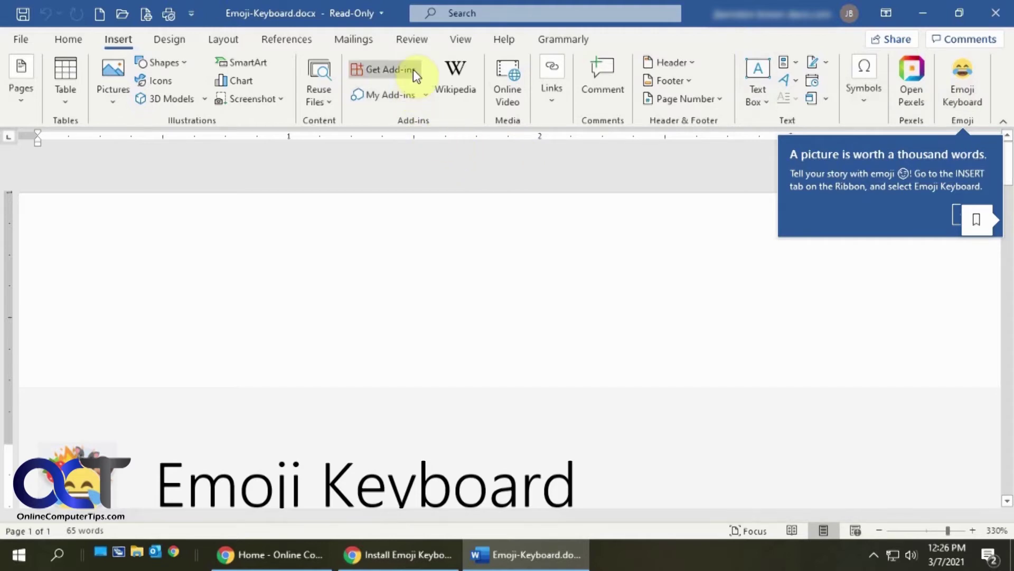
View Emoji Keyboard's options in the installed add-ins list, then close the list
click(411, 98)
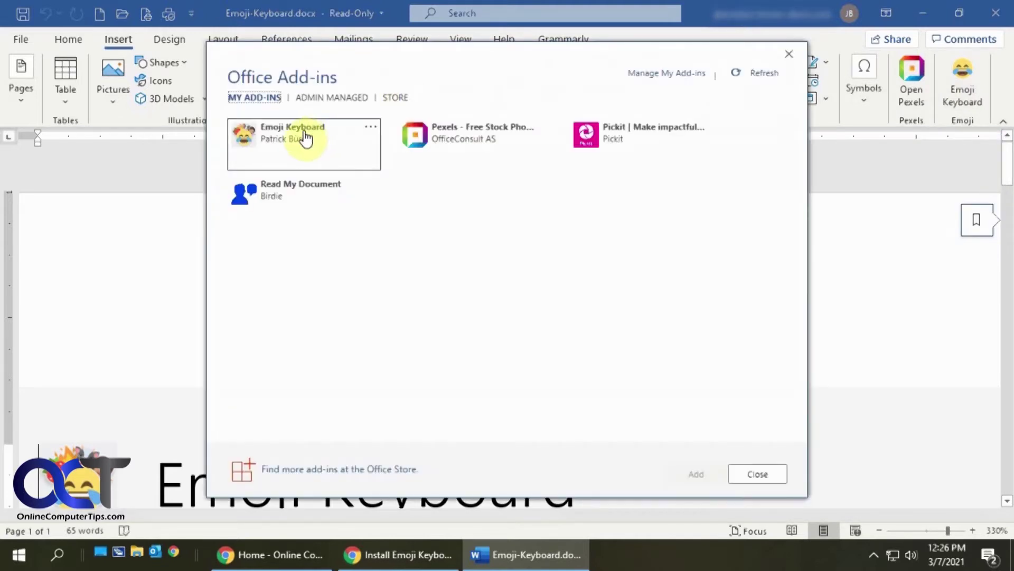
click(371, 127)
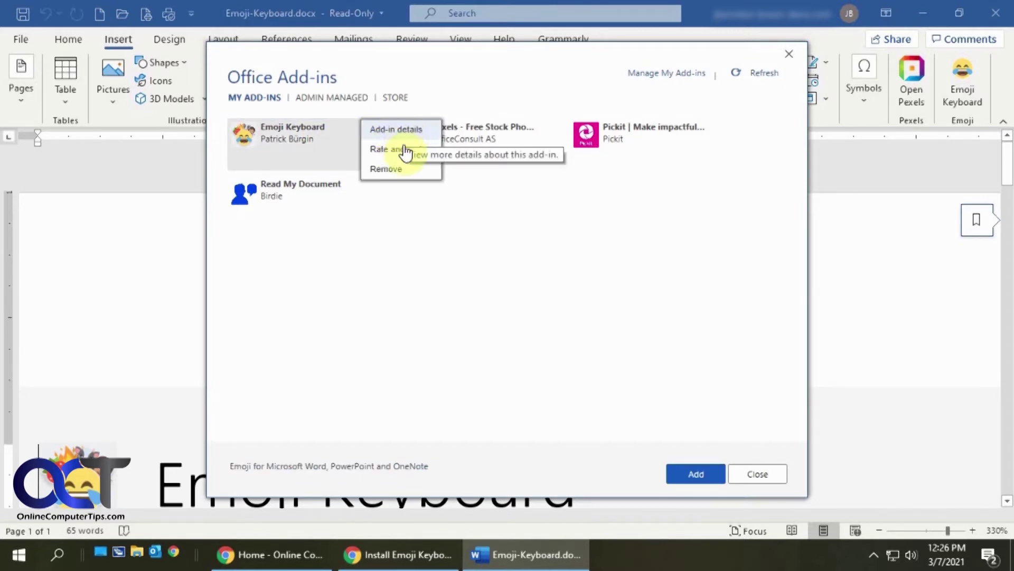
click(764, 477)
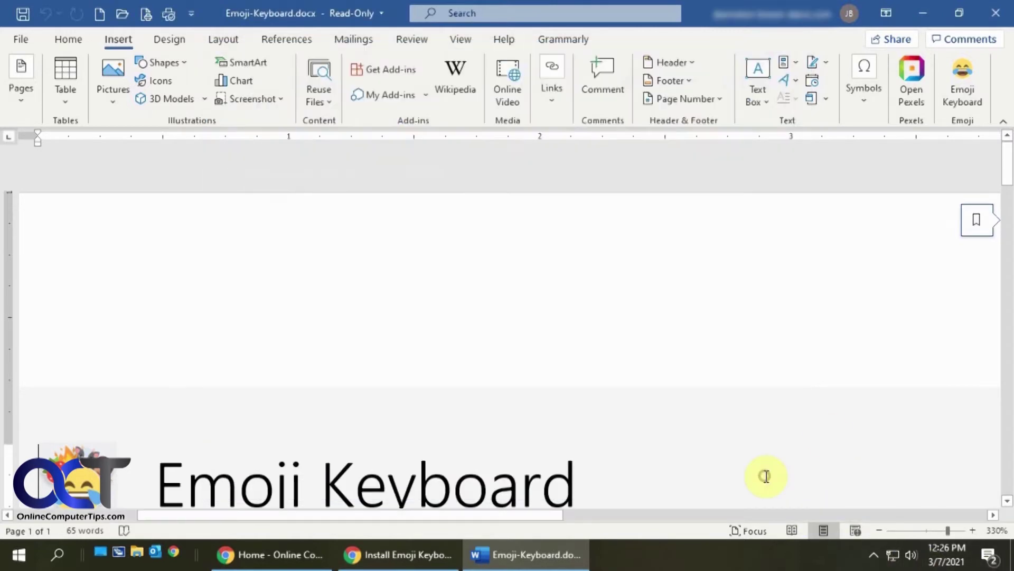
Open the Emoji Keyboard pane and browse its categories from Animals & Nature through Flags
click(961, 79)
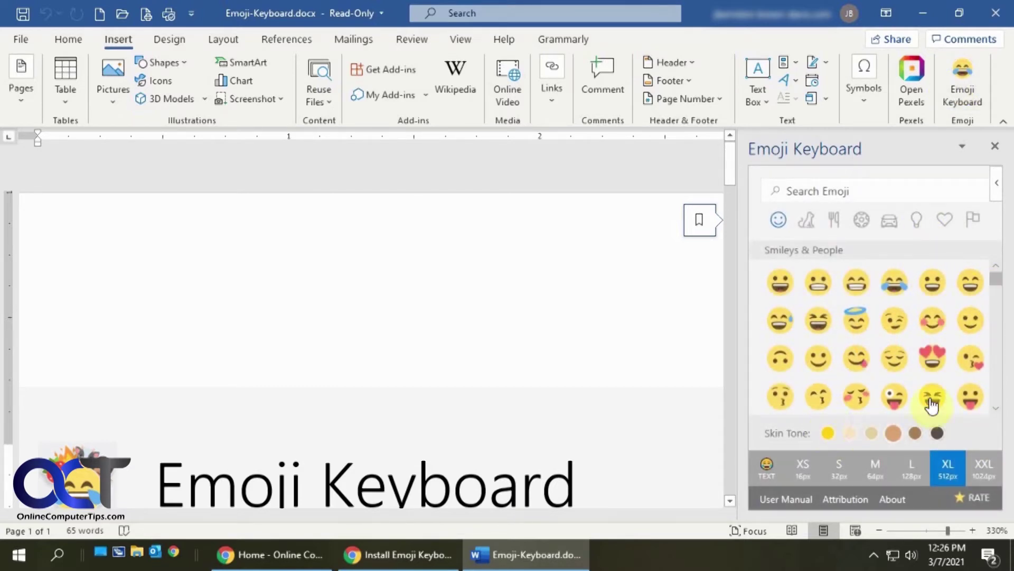
scroll(996, 289, down, 10)
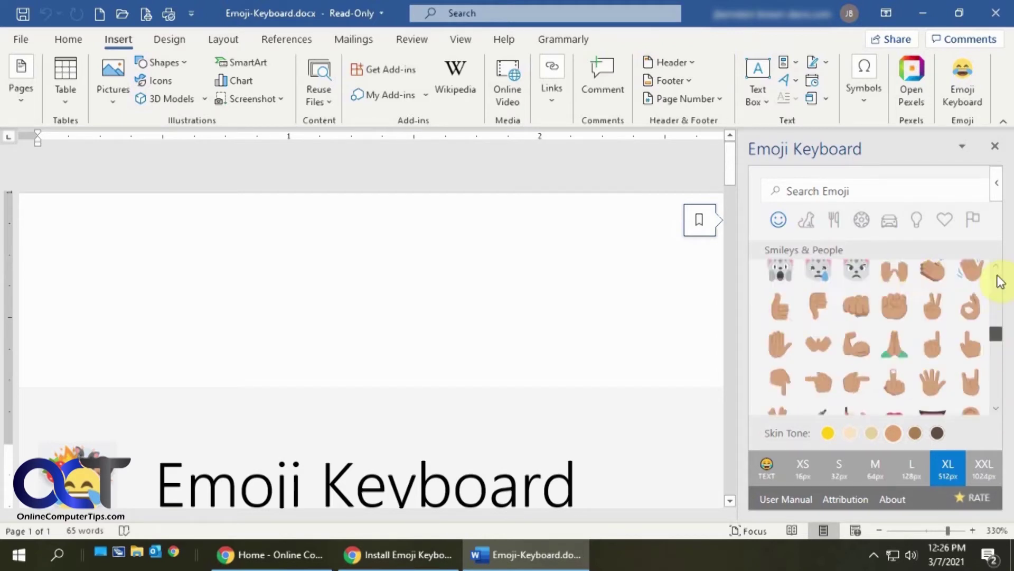
scroll(996, 285, up, 10)
click(813, 225)
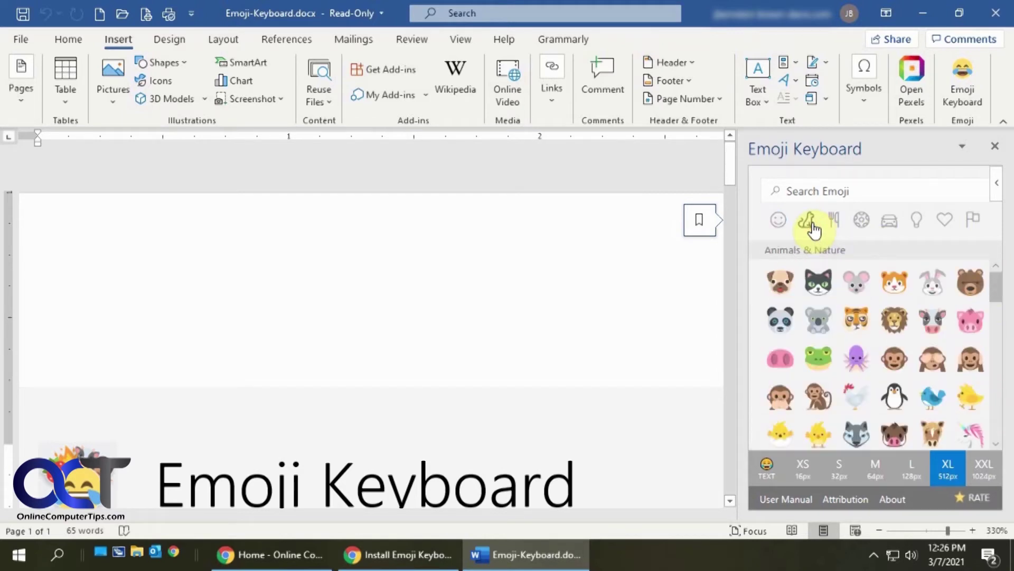
click(836, 225)
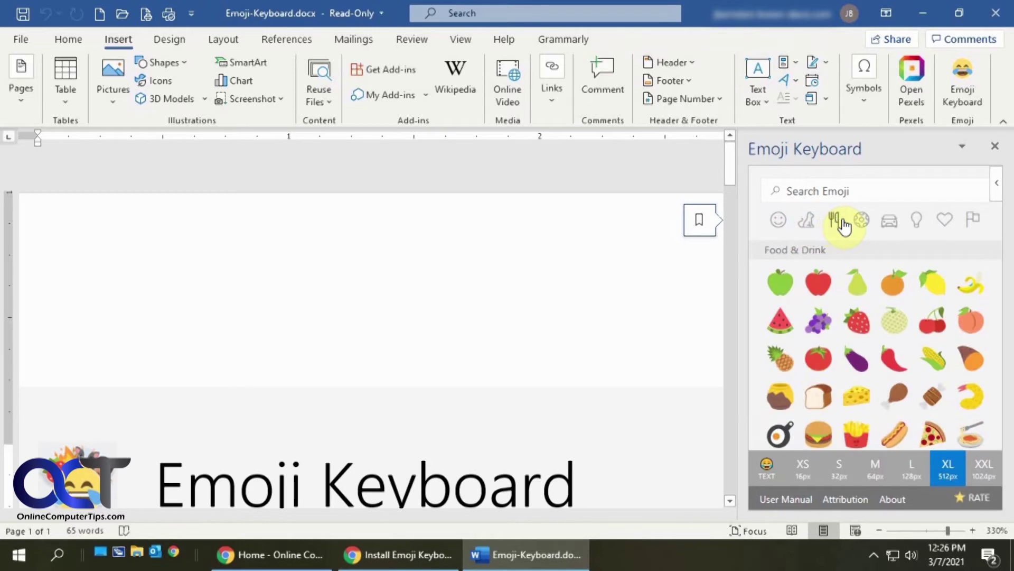
click(861, 222)
click(887, 225)
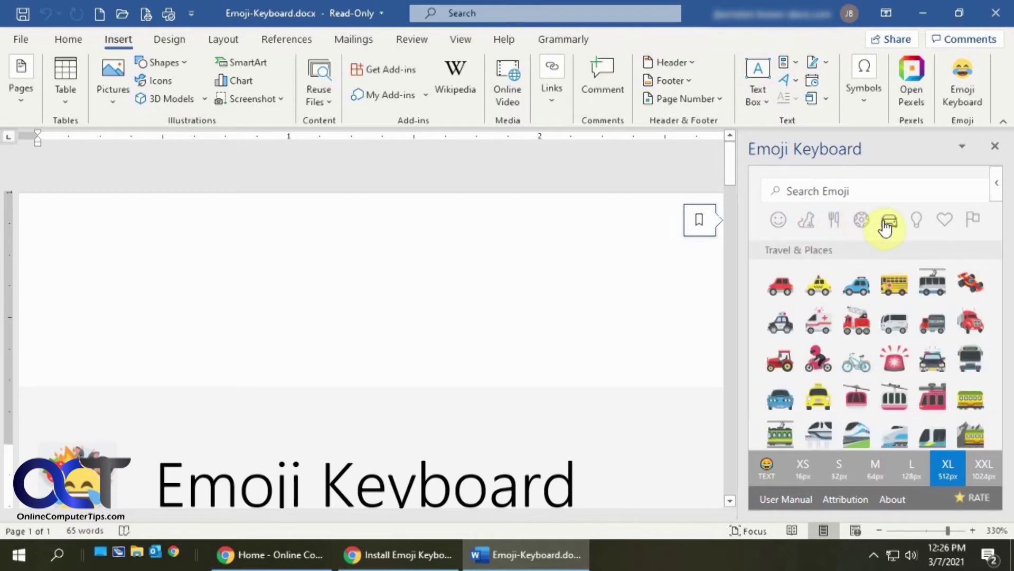
click(915, 224)
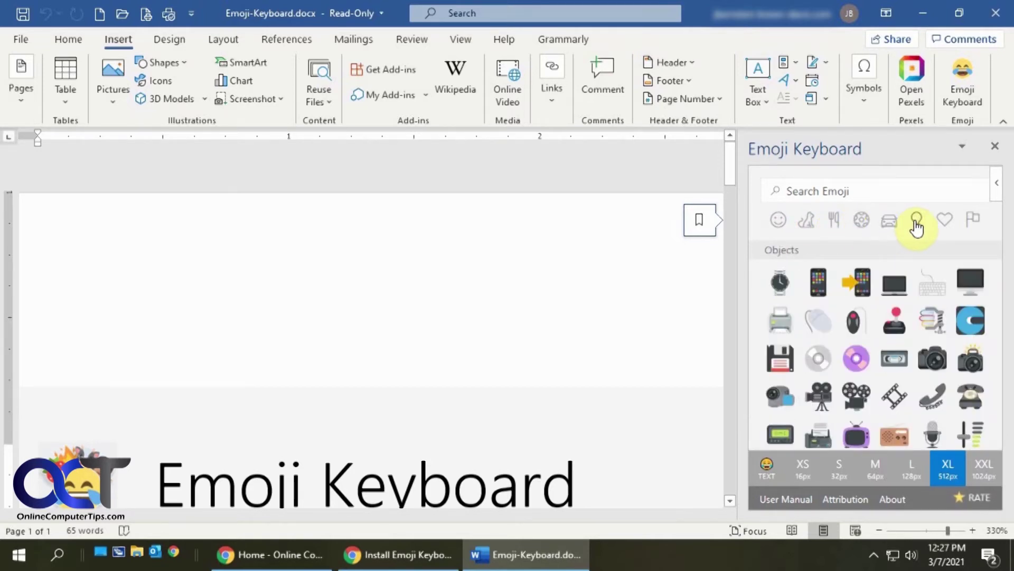
click(945, 224)
click(972, 223)
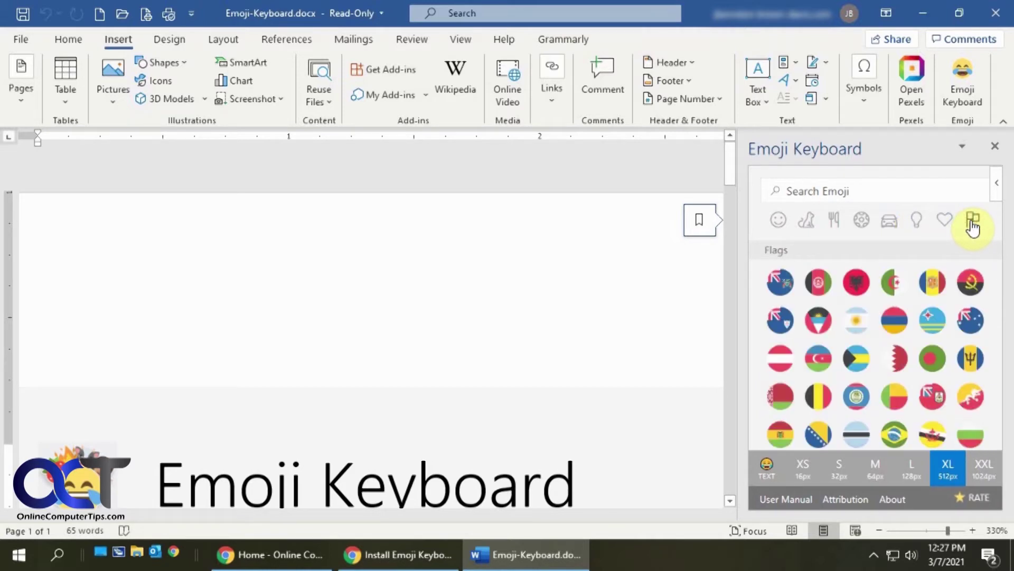
Search the emoji pane for 'car', clear the search, and return to Smileys & People
click(846, 192)
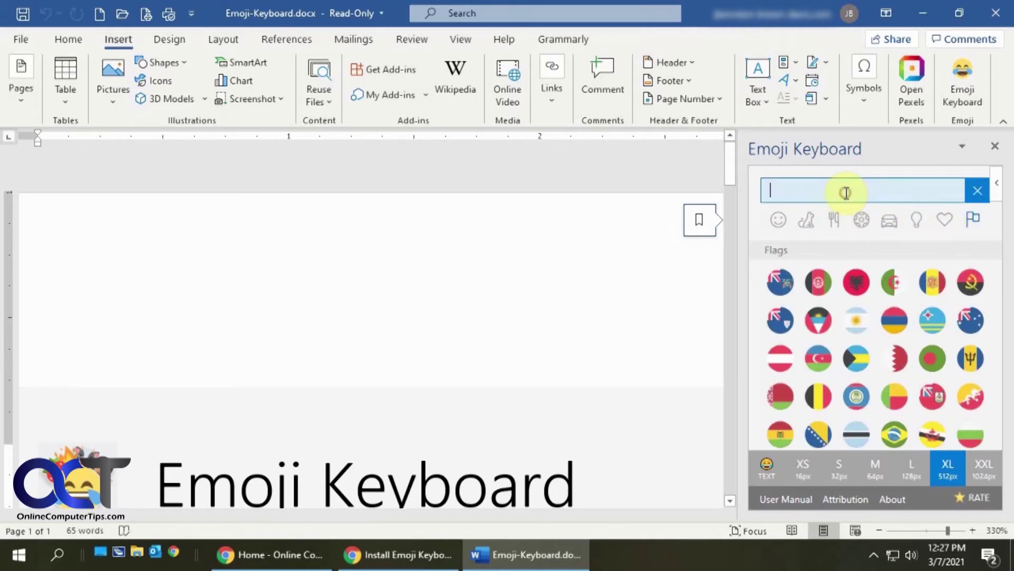
text(car)
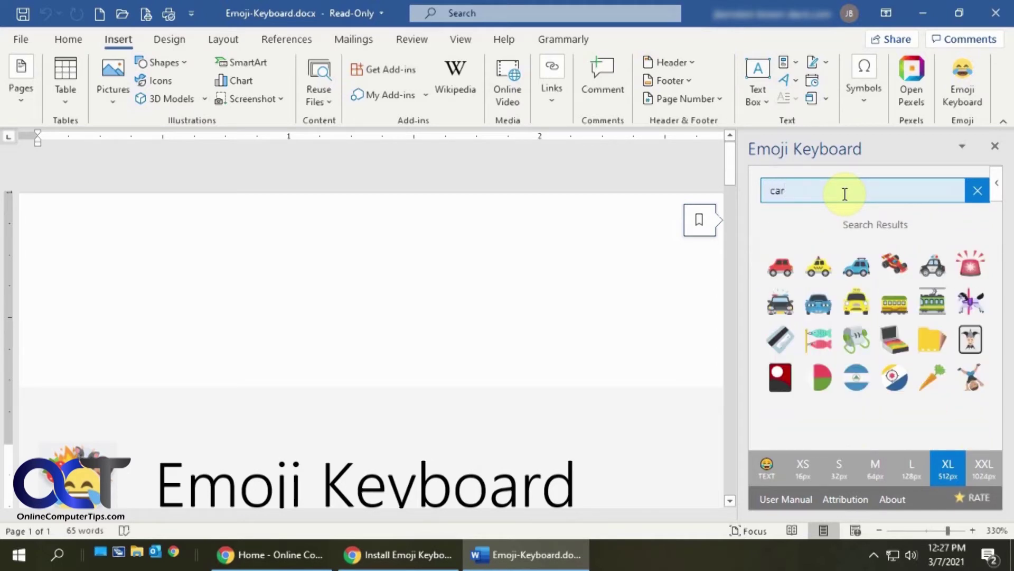
click(975, 192)
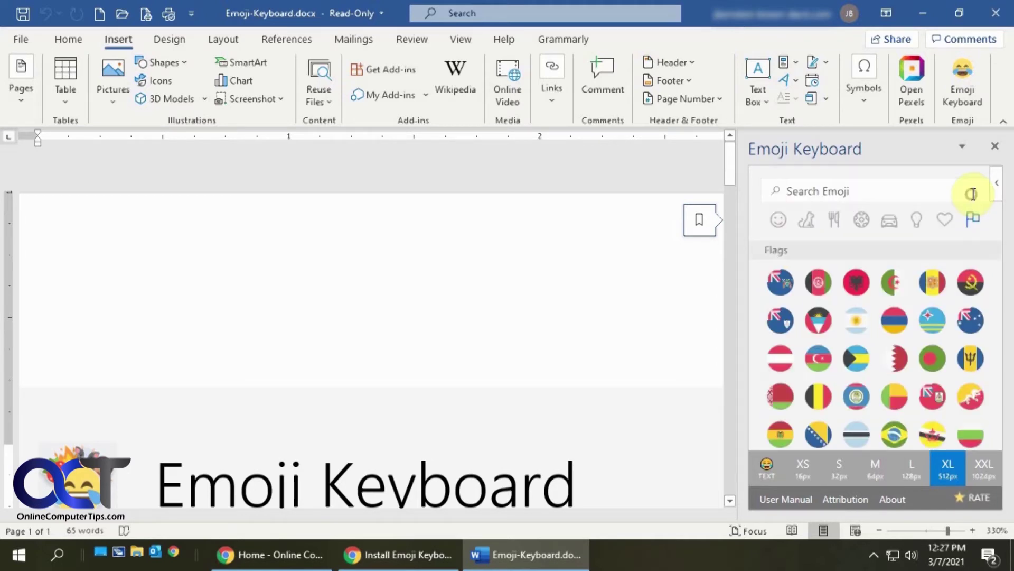
click(777, 230)
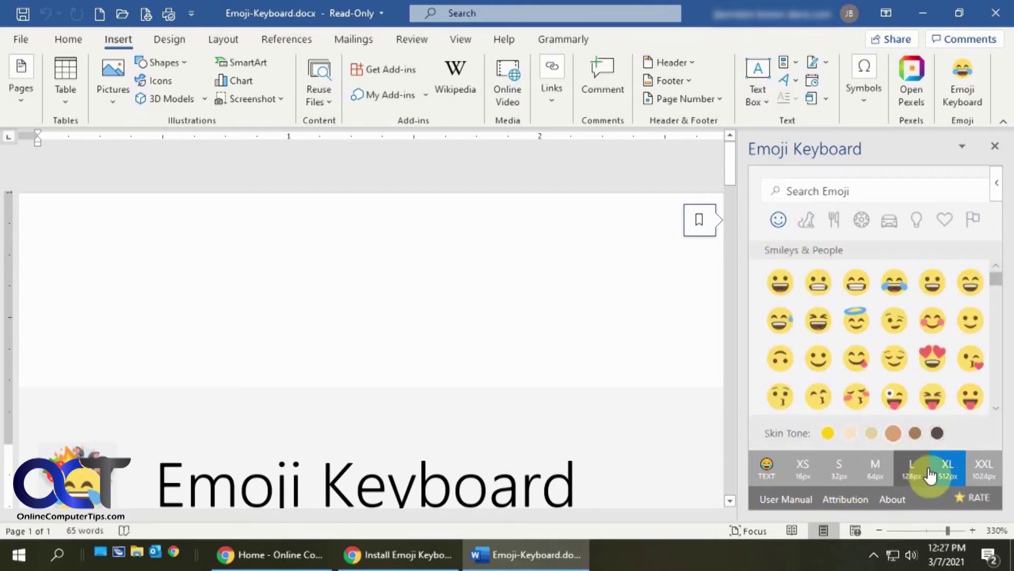
scroll(462, 354, down, 20)
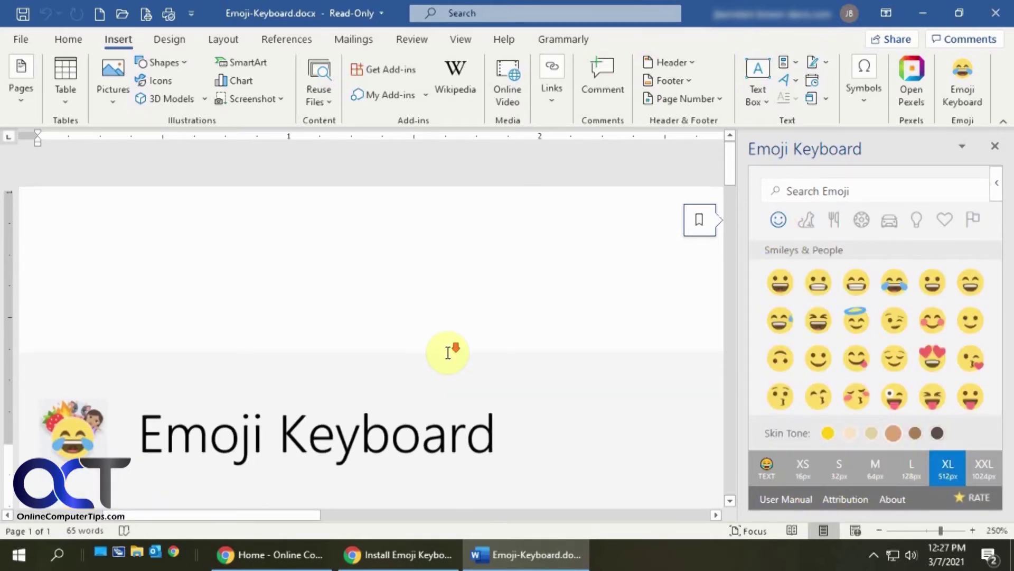
Insert a blank page after the last paragraph and put the insertion point on it
scroll(448, 351, down, 6)
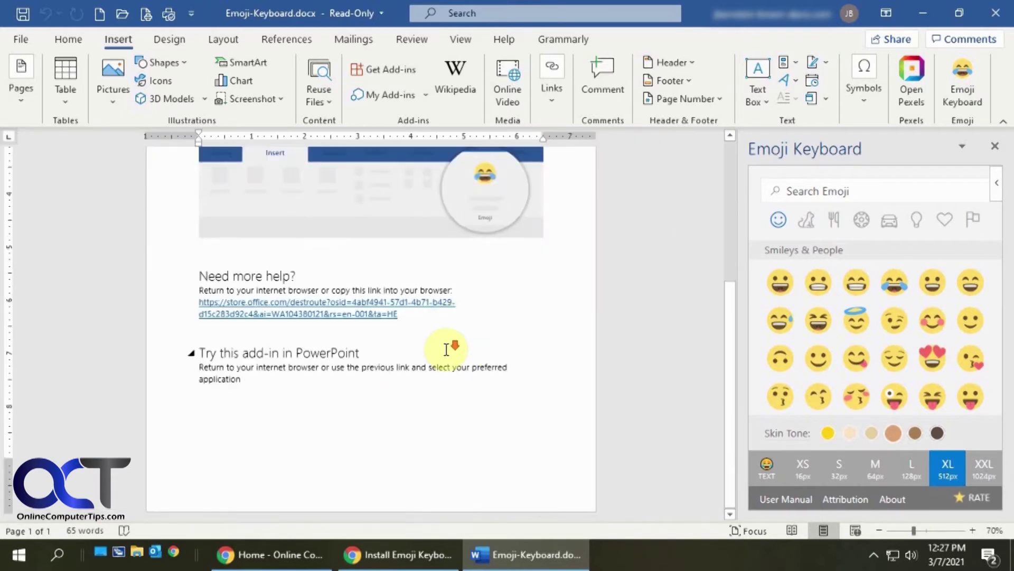
click(245, 386)
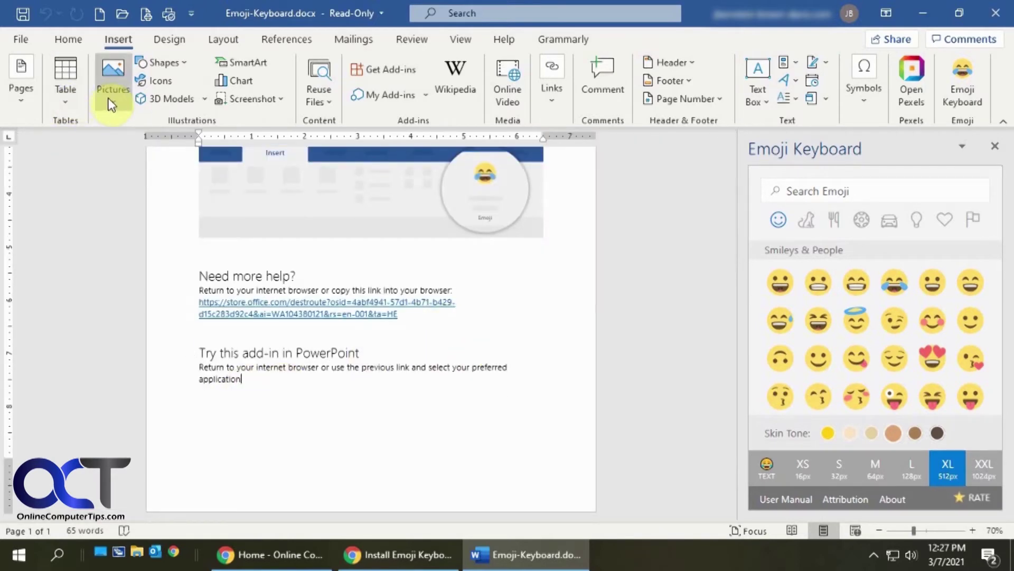
click(25, 96)
click(49, 166)
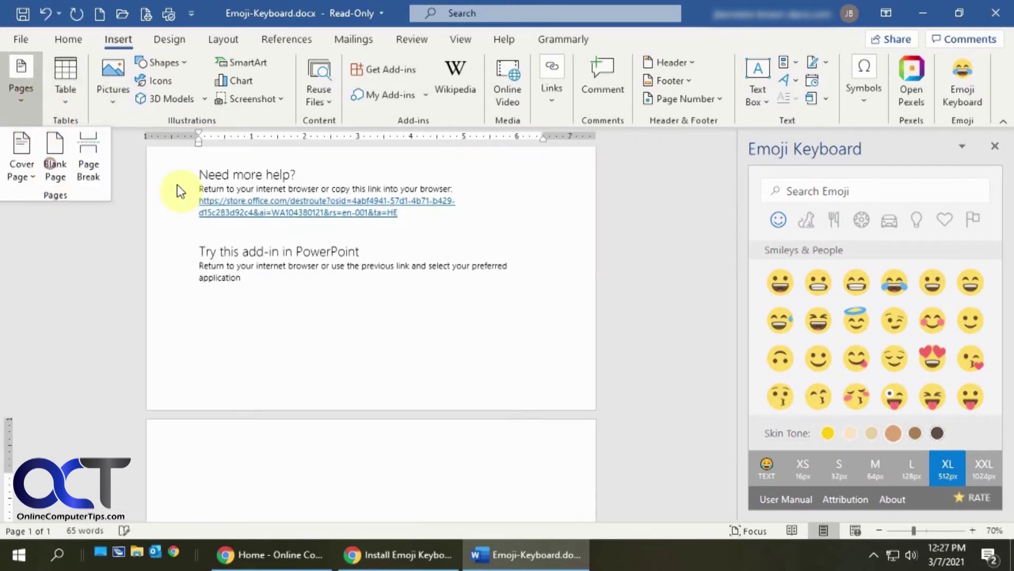
scroll(585, 435, up, 1)
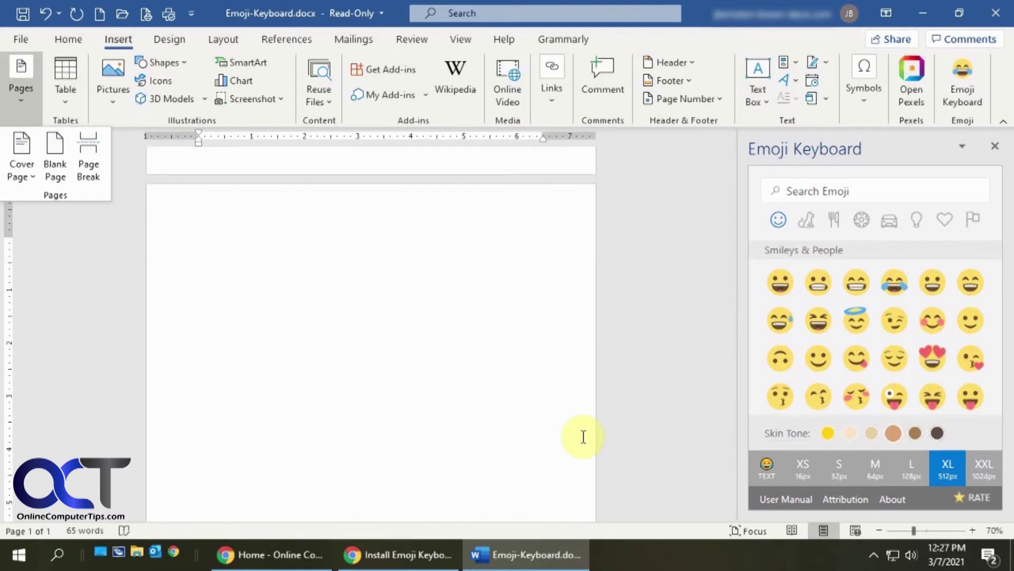
click(782, 283)
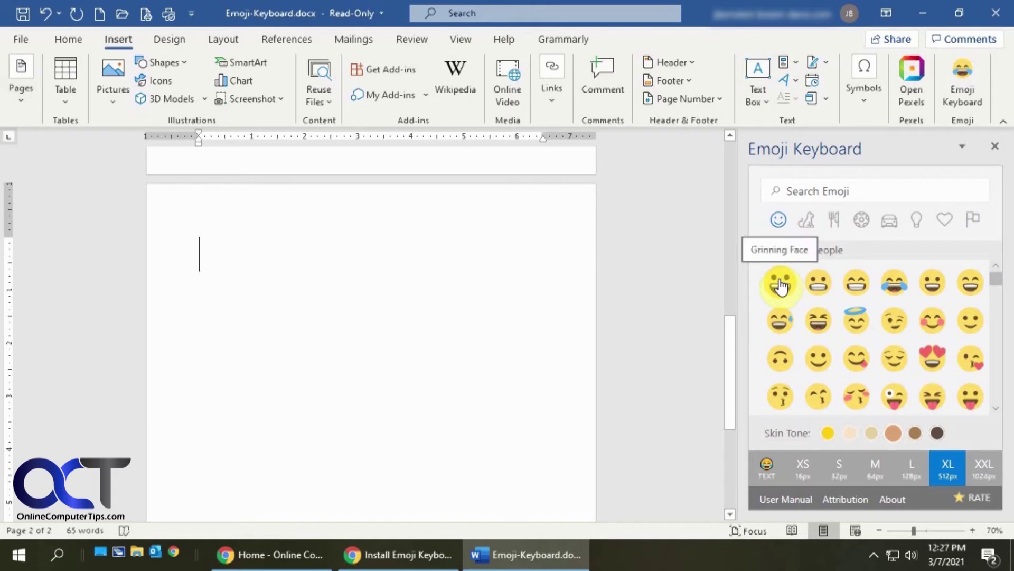
Insert the XL Grinning Face emoji and drag its corner twice to shrink it
click(780, 284)
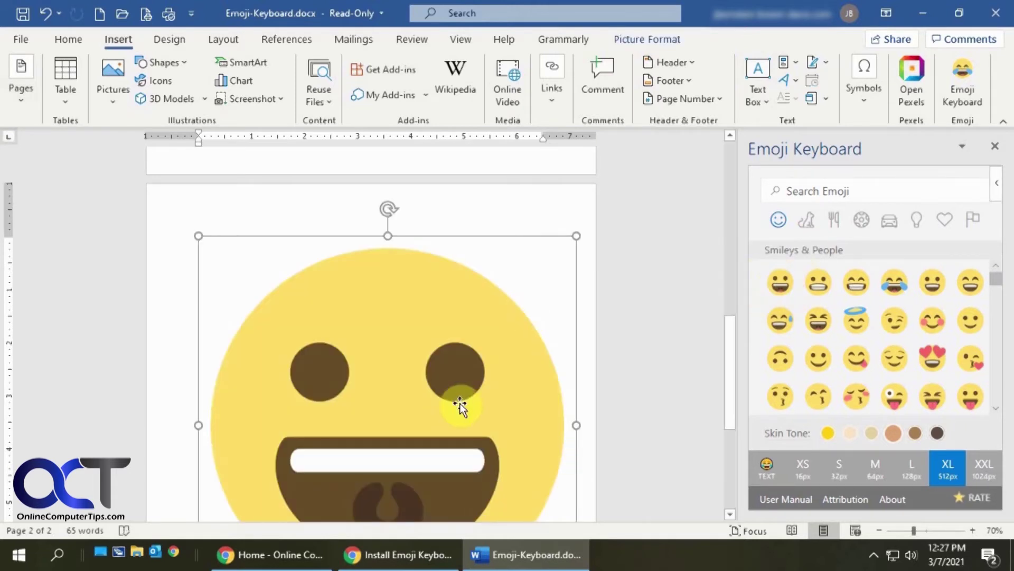
drag(574, 236, 292, 445)
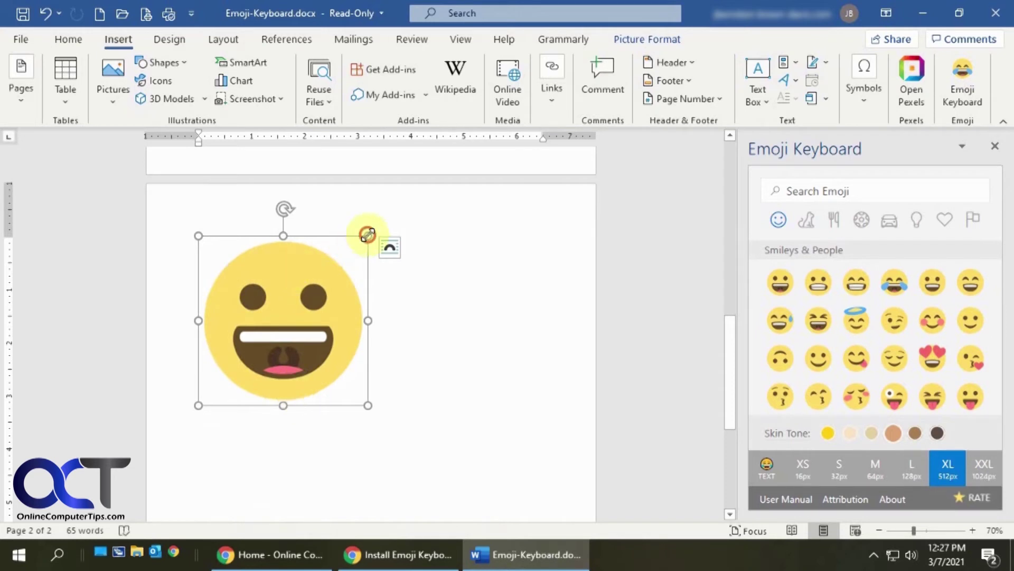
drag(368, 234, 227, 312)
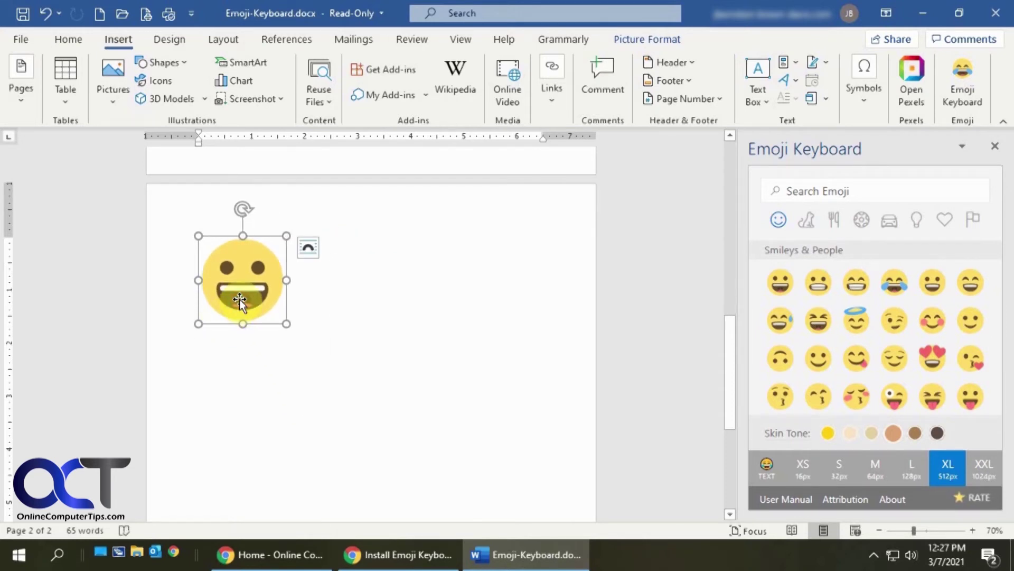
Delete the large emoji, switch the emoji size to XS 16px, and insert a Grinning Face
key(Delete)
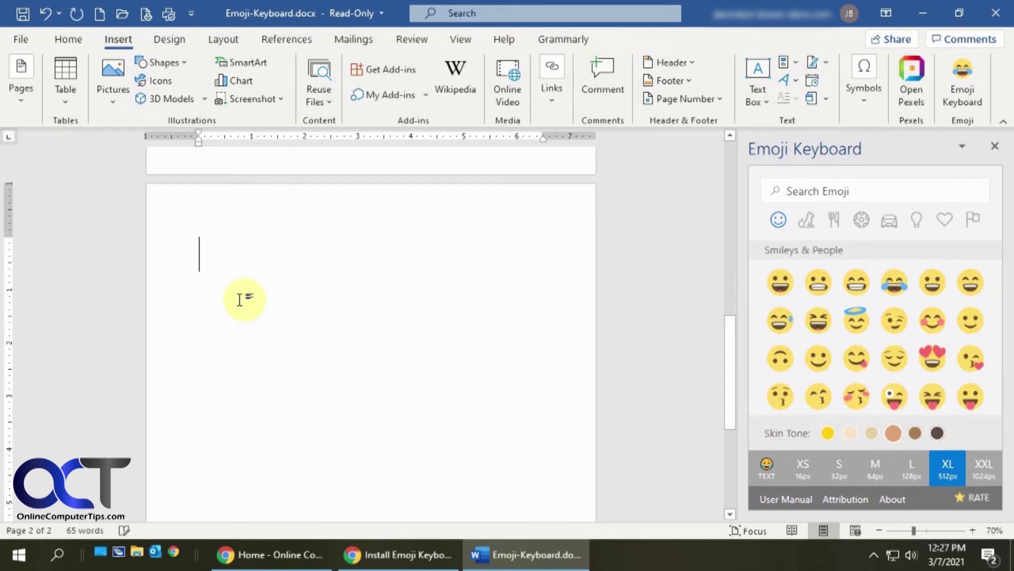
click(793, 475)
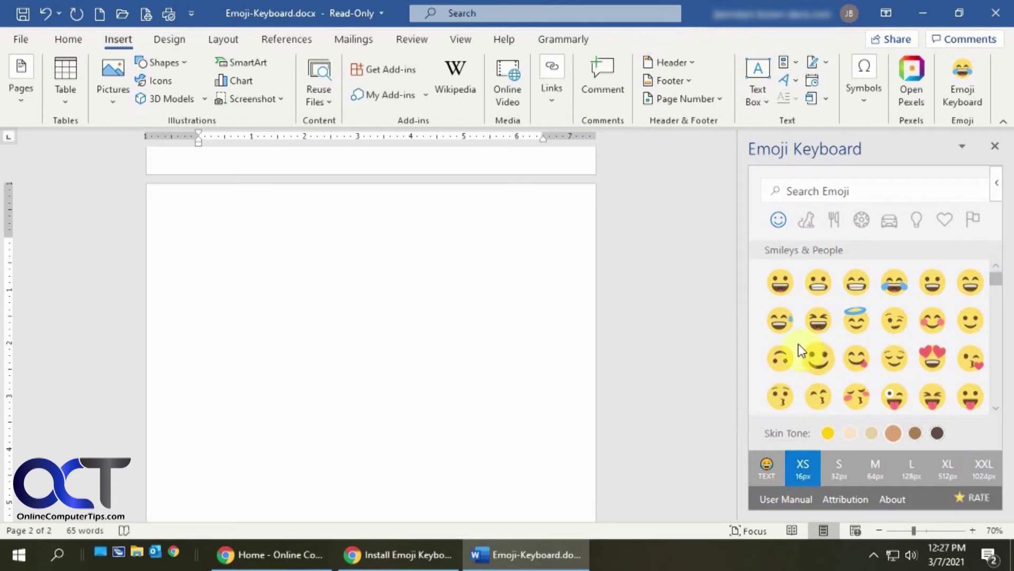
click(781, 288)
Enlarge the XS emoji about six times its size, then delete it
click(229, 294)
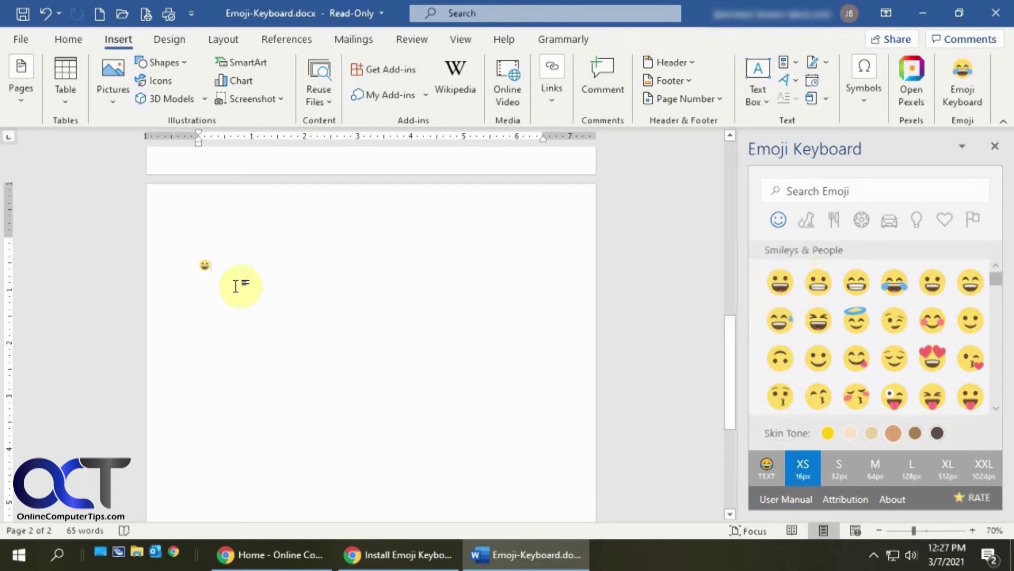
click(206, 269)
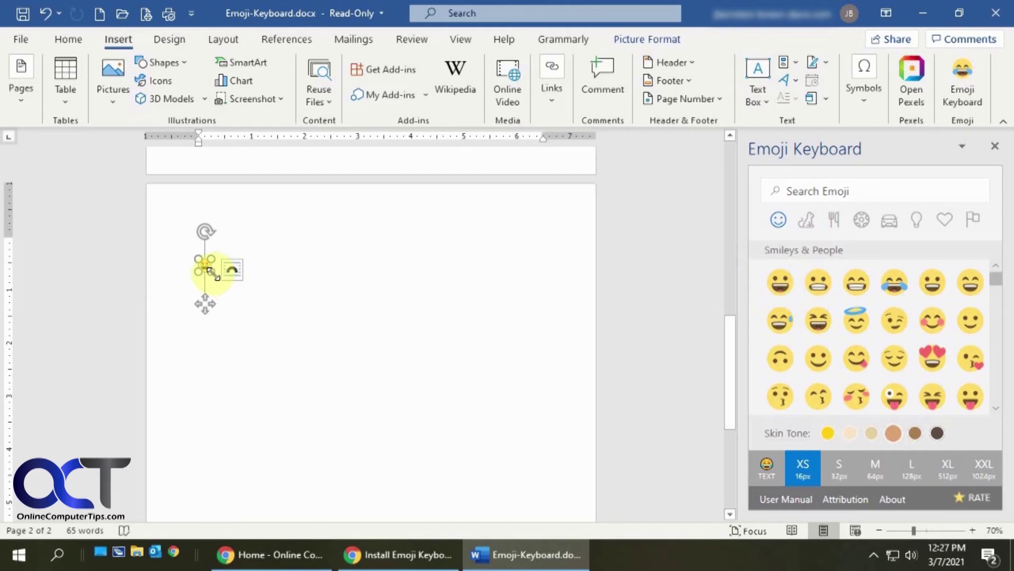
drag(230, 295, 372, 425)
click(440, 359)
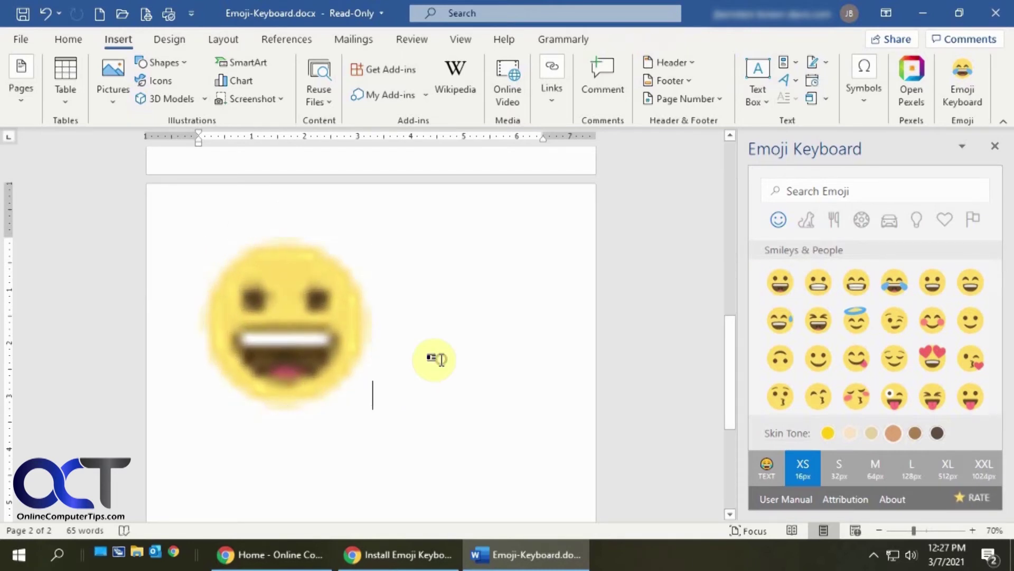
click(269, 323)
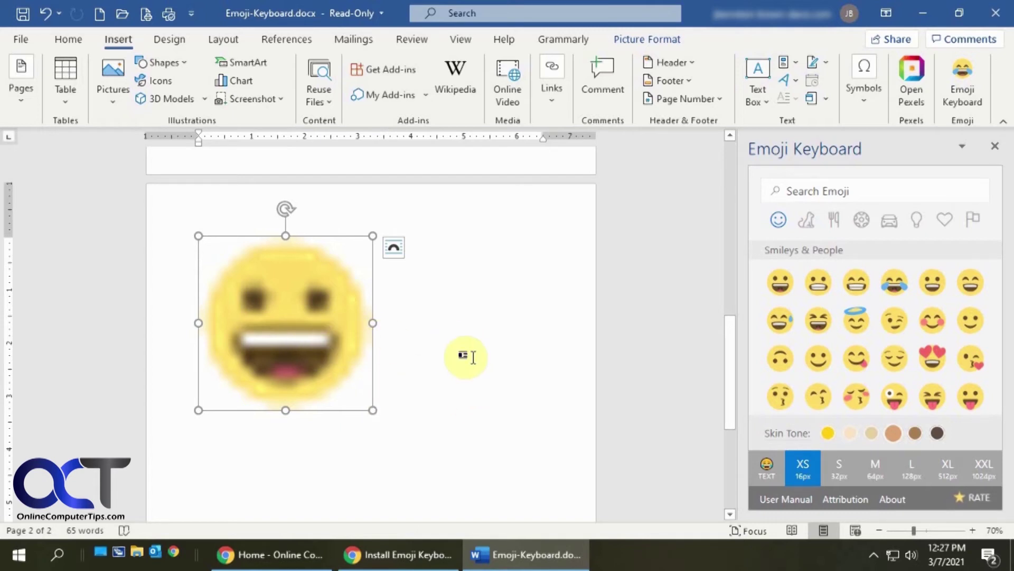
key(Delete)
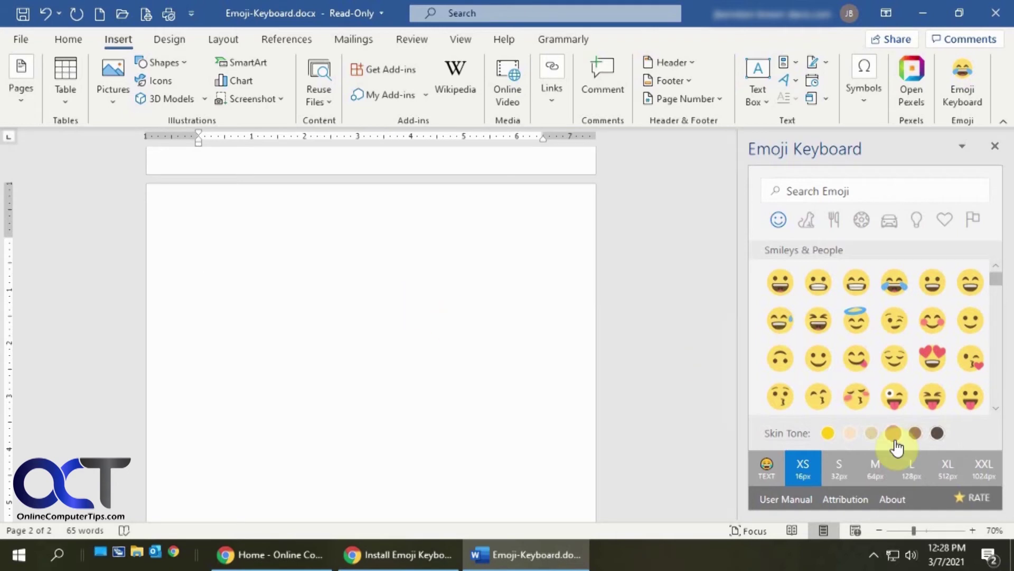
Insert an M 64px Grinning Face, type 'jklsjlasjfasfasf' and 'asdfsafsd' on two lines, then add a winking emoji
click(875, 467)
click(786, 288)
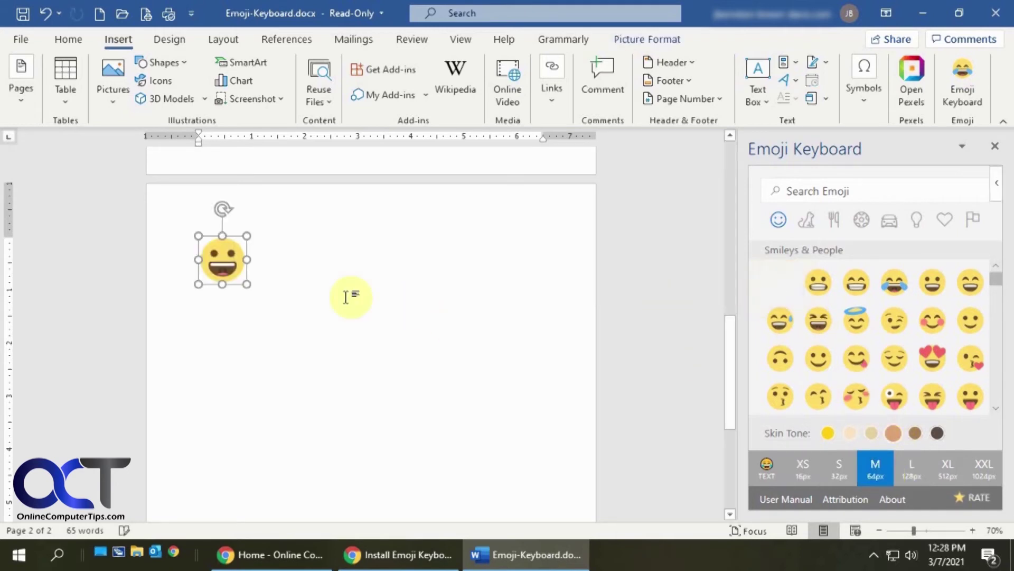
click(322, 285)
text(jklsjlasjfasfasf)
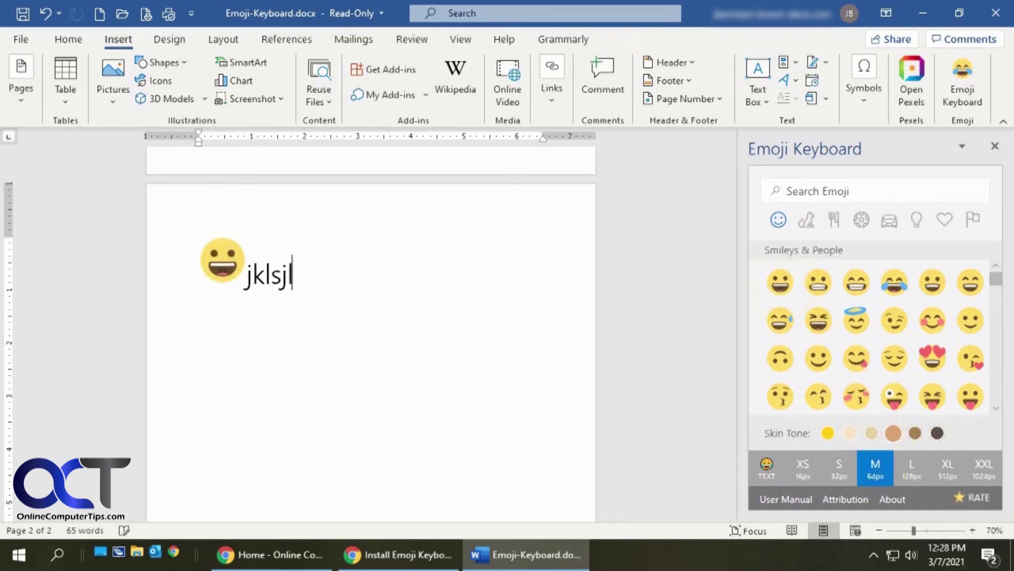
key(Return)
text(asdfsafsd)
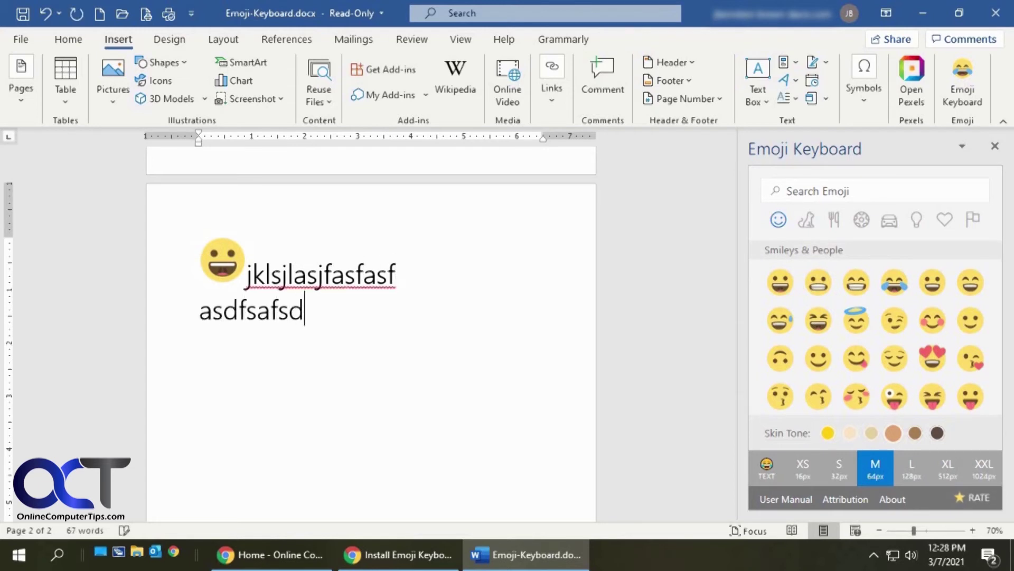
click(896, 327)
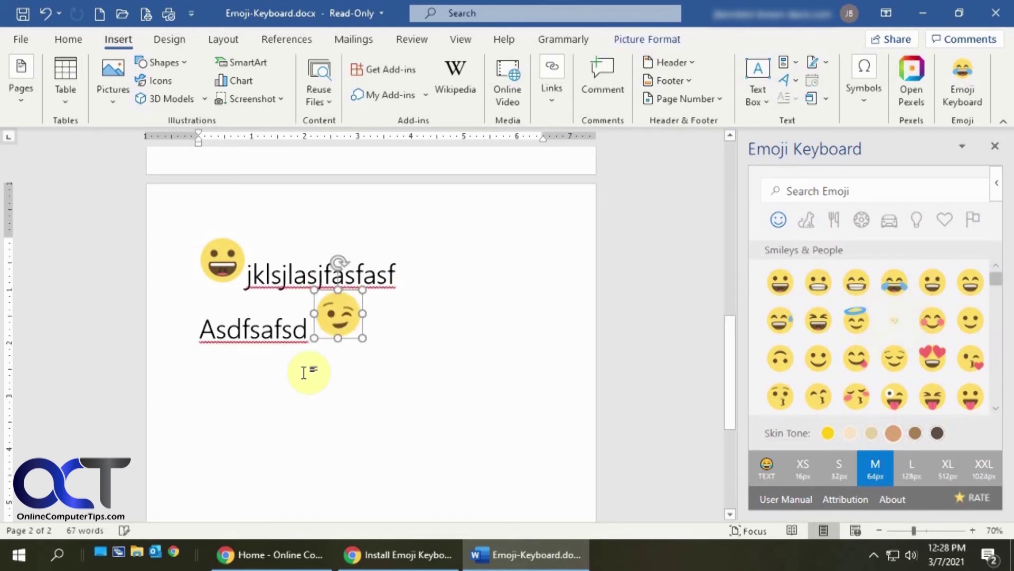
mouse_move(336, 333)
mouse_down()
mouse_move(366, 355)
mouse_move(351, 340)
mouse_move(380, 344)
mouse_move(338, 335)
mouse_up()
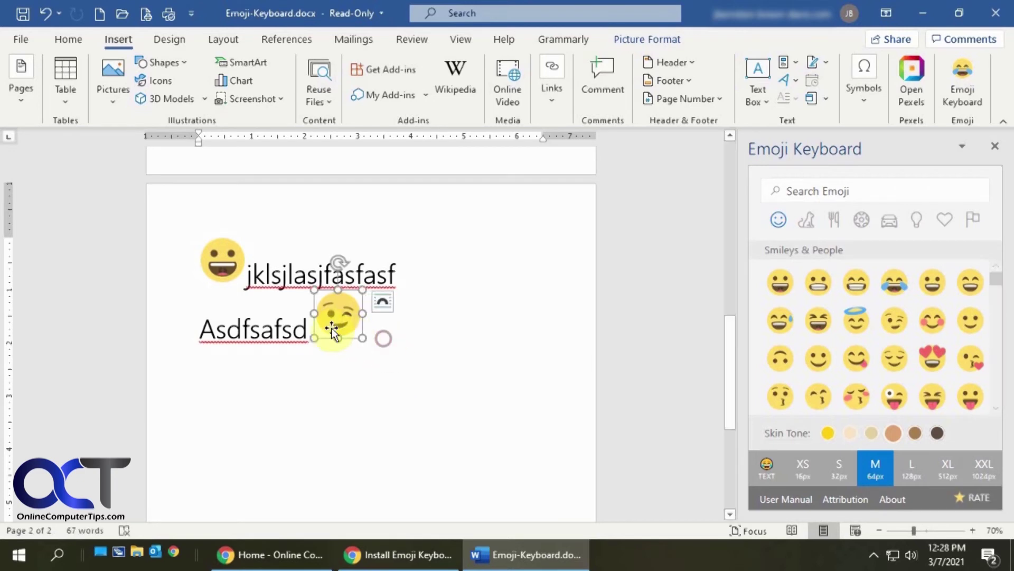
Set the winking emoji to In Front of Text and drag it into the second line
click(385, 304)
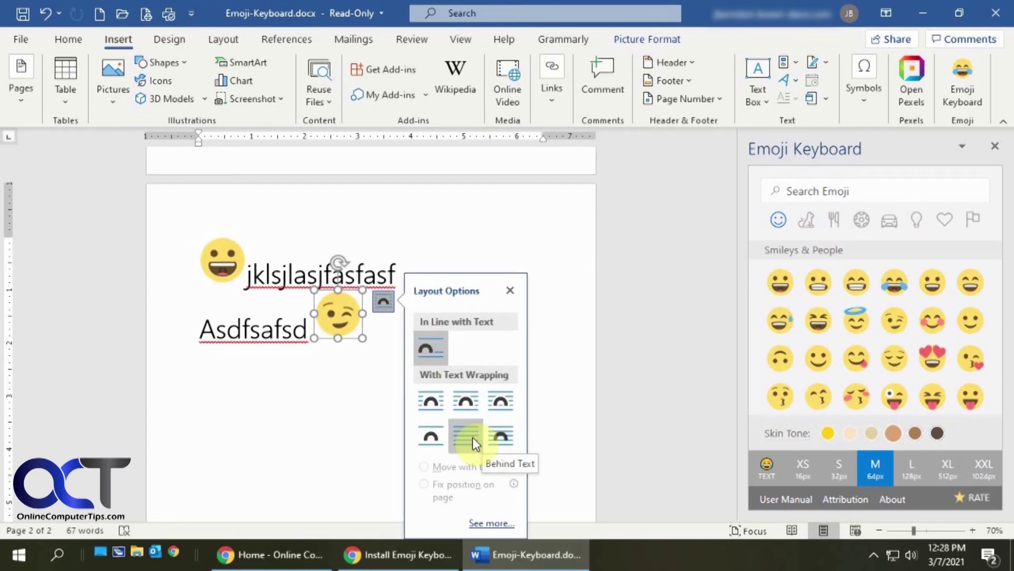
click(502, 437)
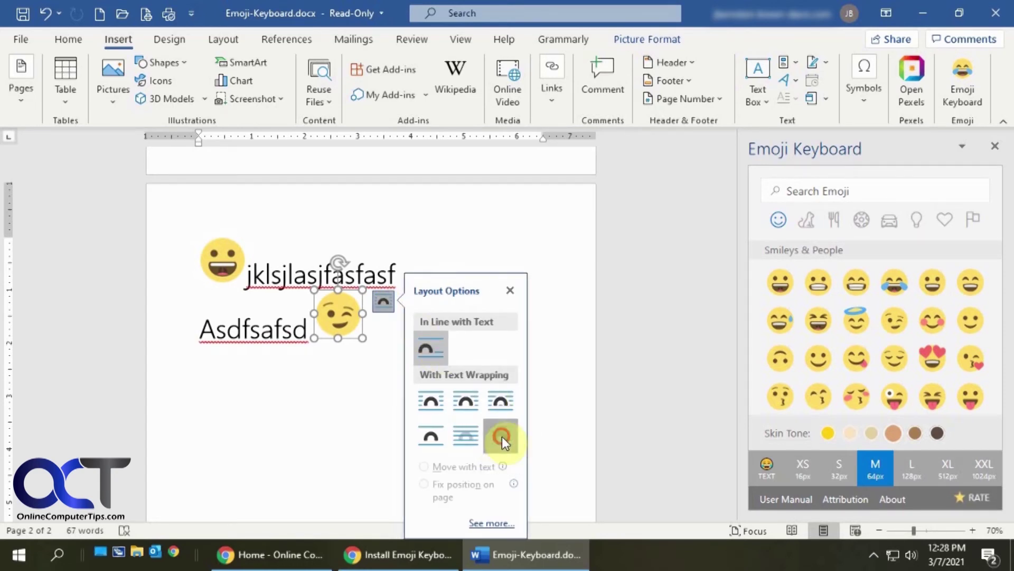
drag(342, 320, 281, 318)
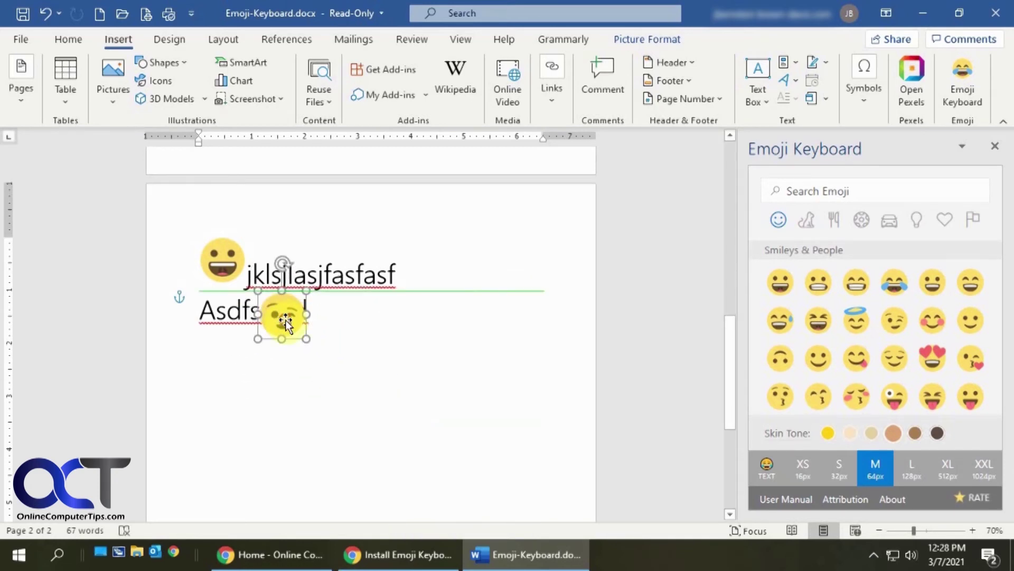
Switch the winking emoji's wrapping to Behind Text so the letters of 'Asdfsafsd' run over it
click(332, 308)
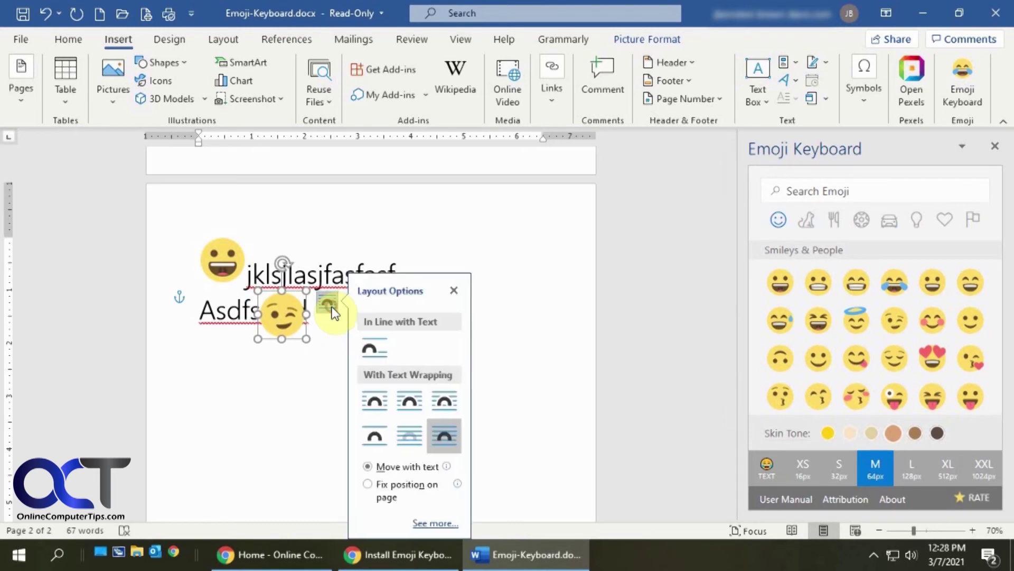
click(407, 430)
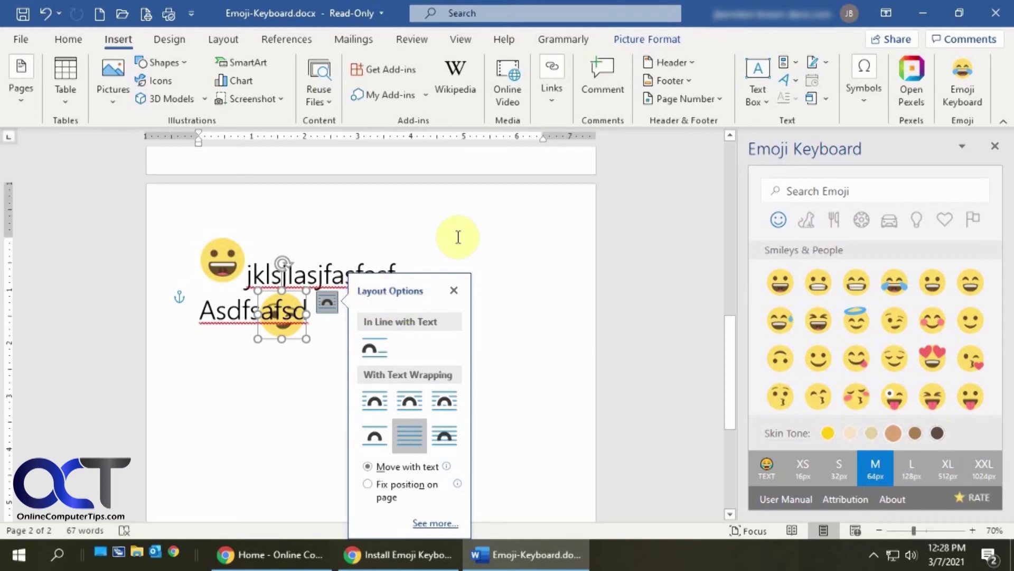
click(291, 368)
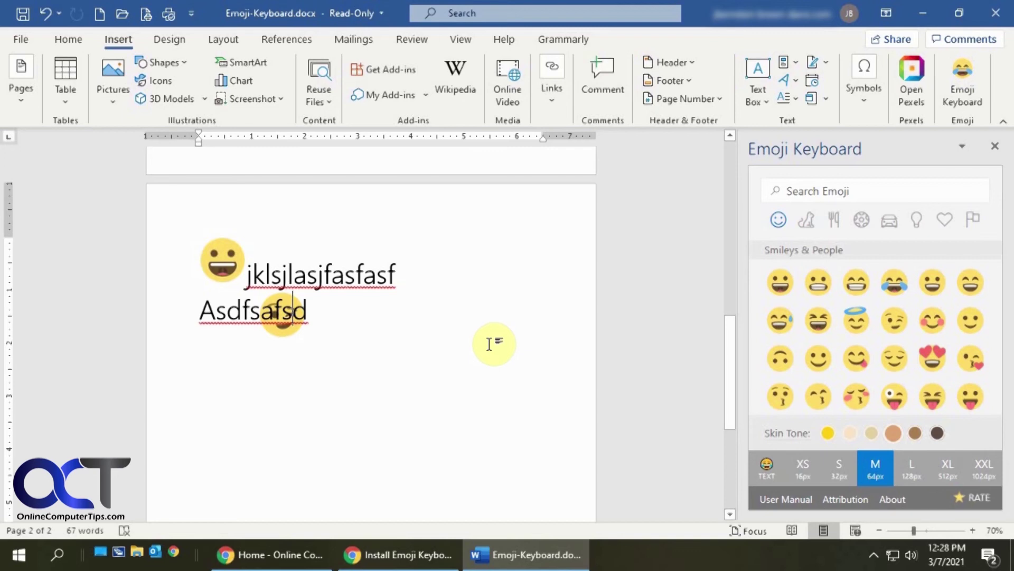
Insert a Winking Face with Tongue character into the second line from the Windows emoji panel
key(super+period)
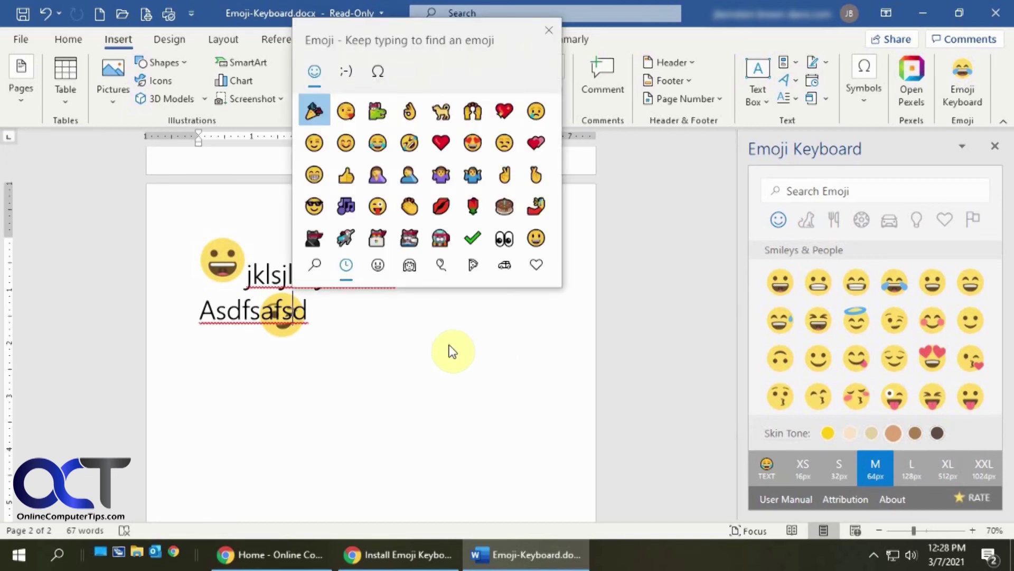
drag(405, 35, 430, 114)
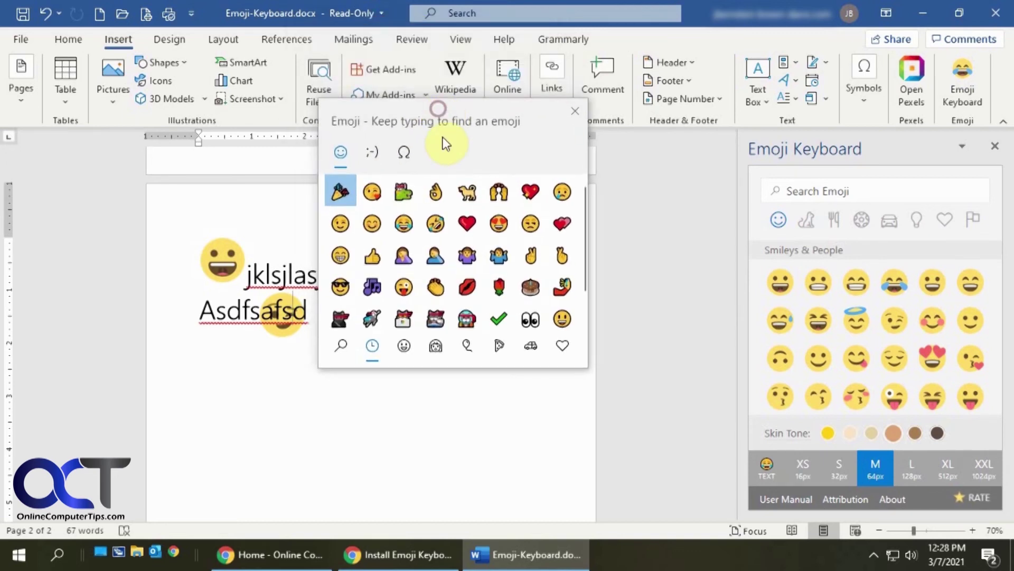
click(403, 287)
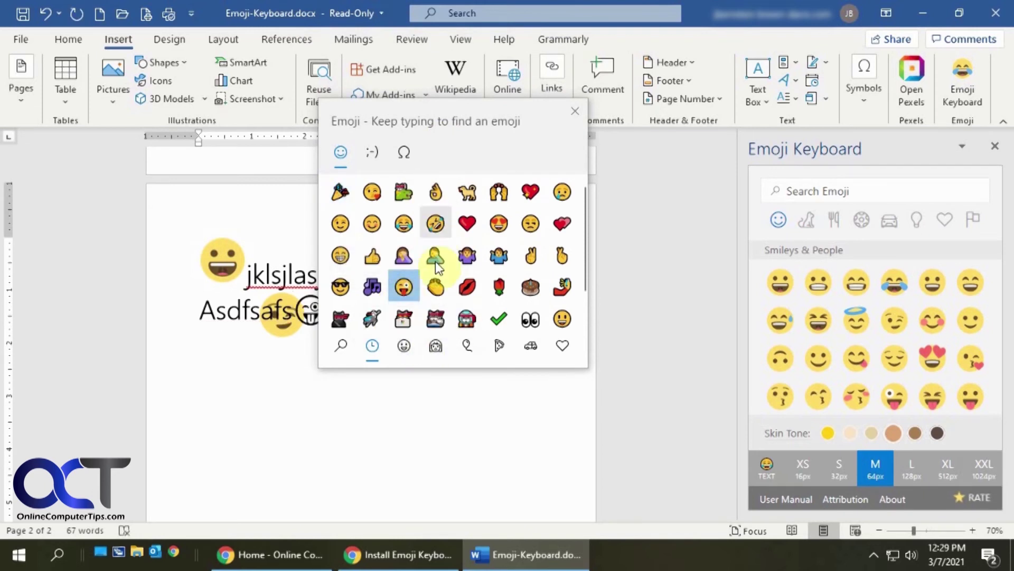
key(Escape)
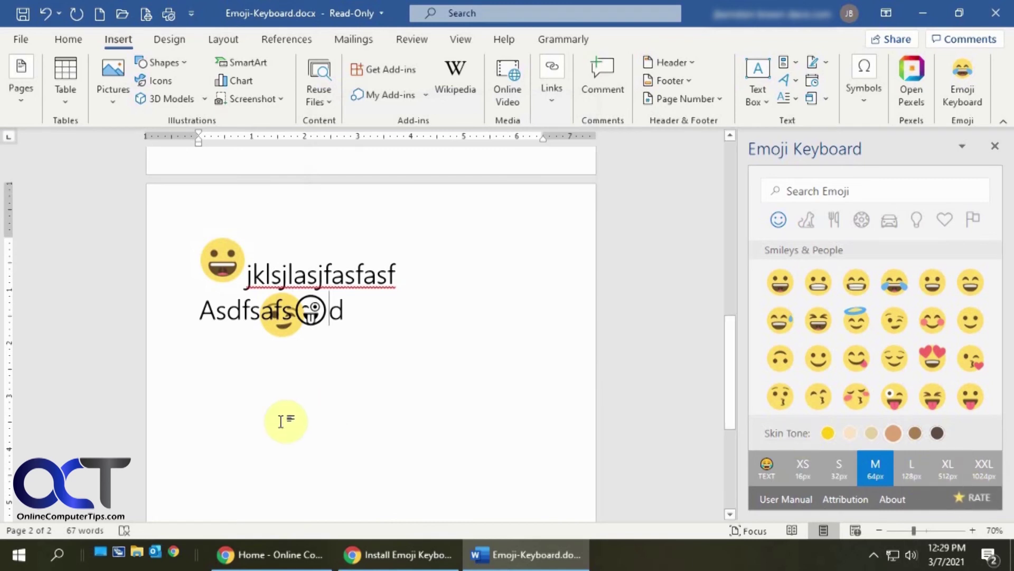
Browse the emoji panel's smiley, people, celebration and food categories, then close it
key(super+period)
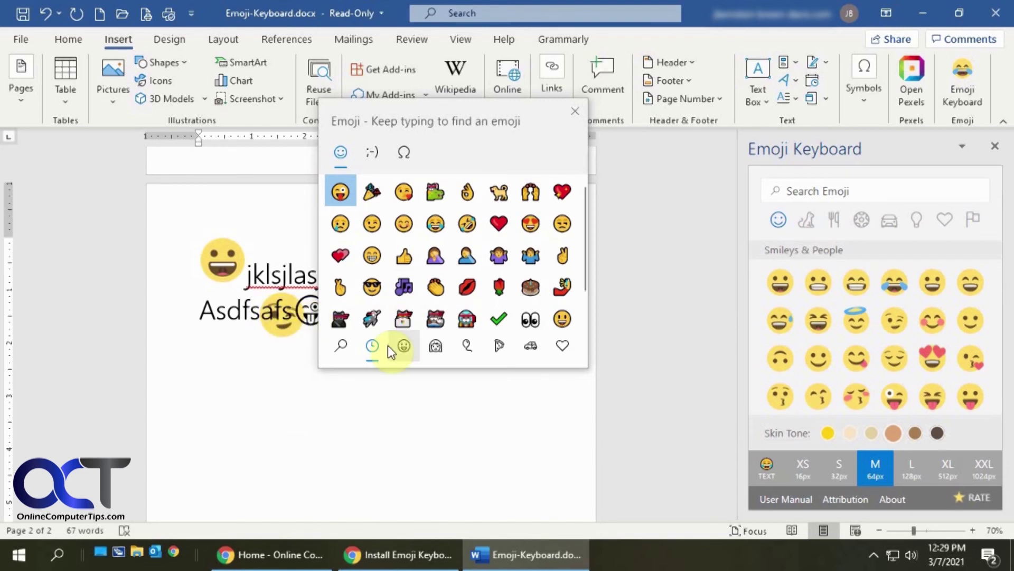
click(404, 346)
click(436, 347)
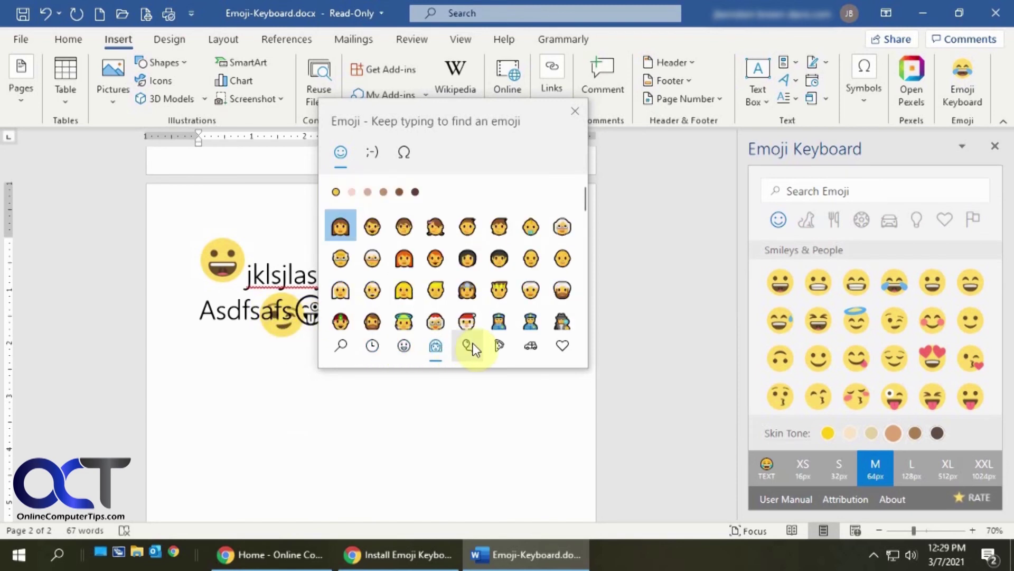
click(466, 345)
click(498, 347)
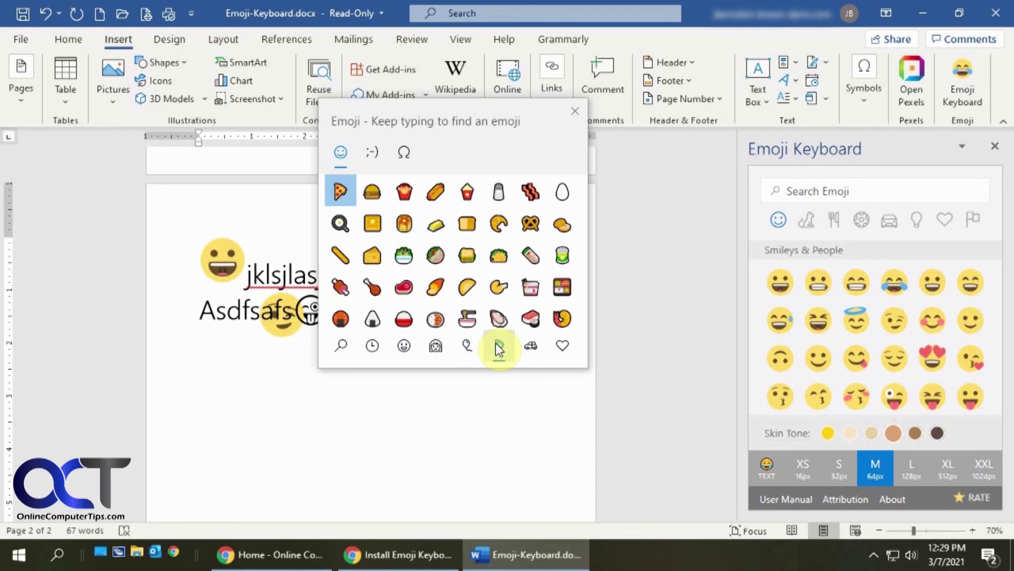
click(575, 112)
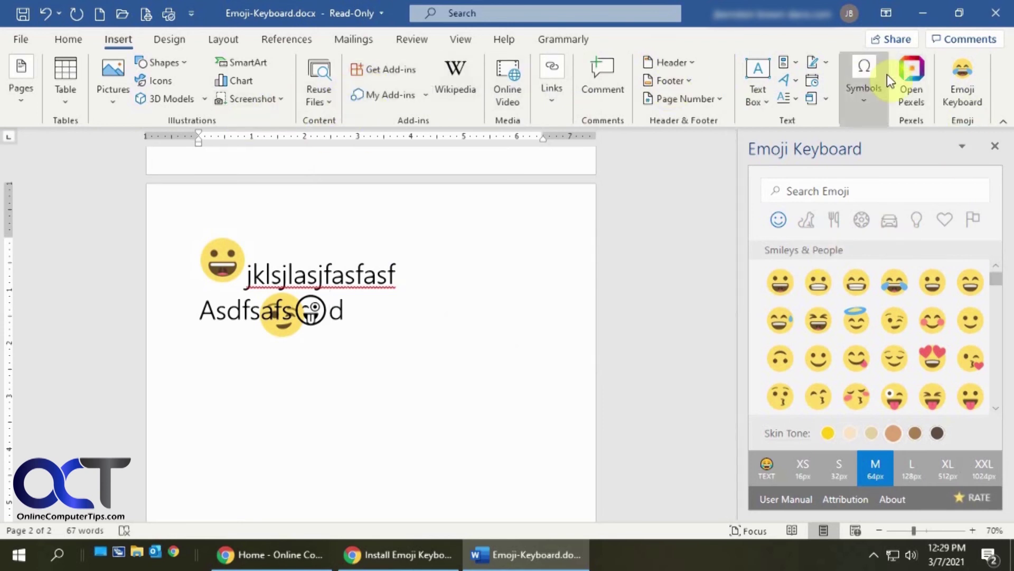
right_click(969, 83)
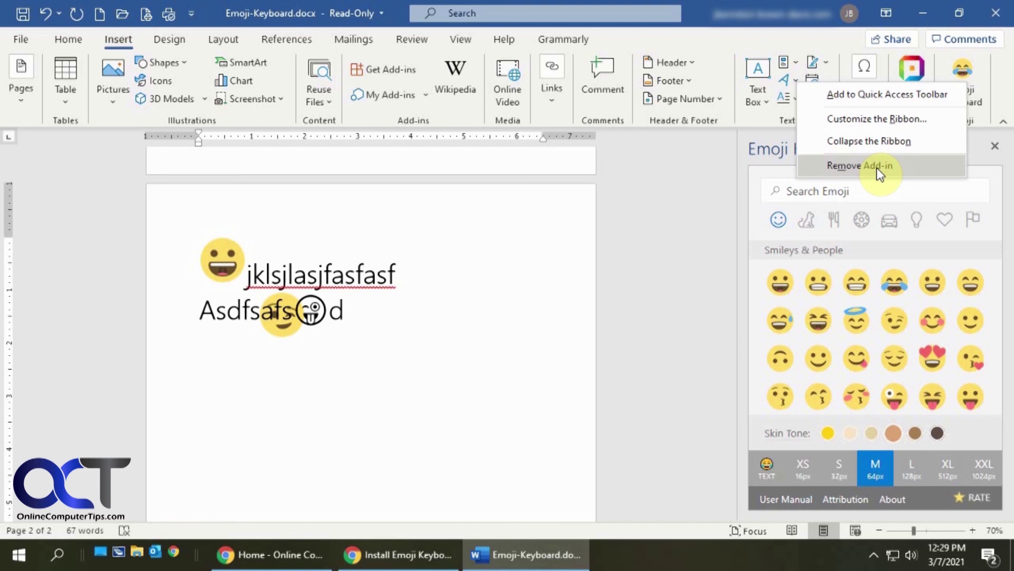
click(679, 242)
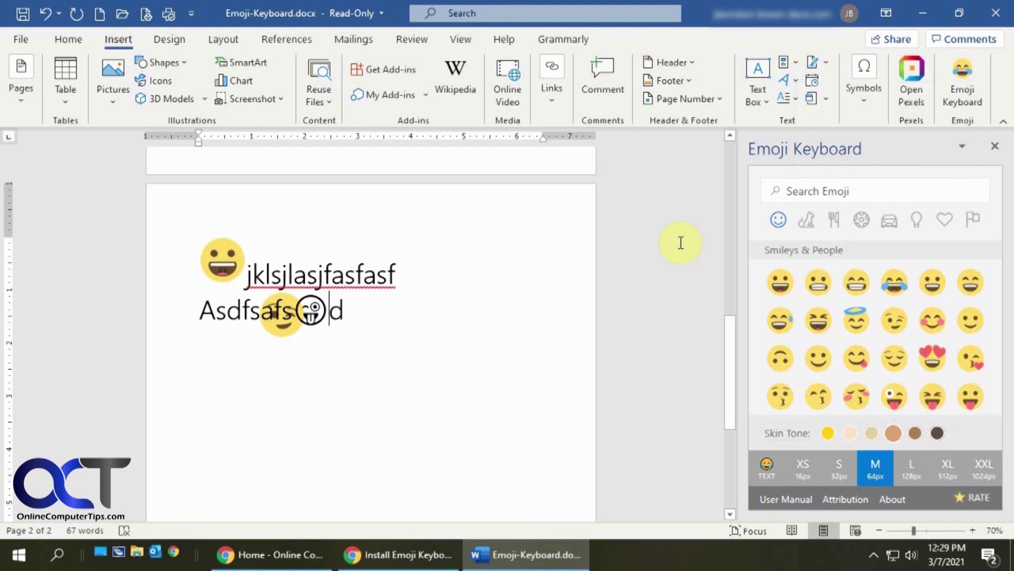